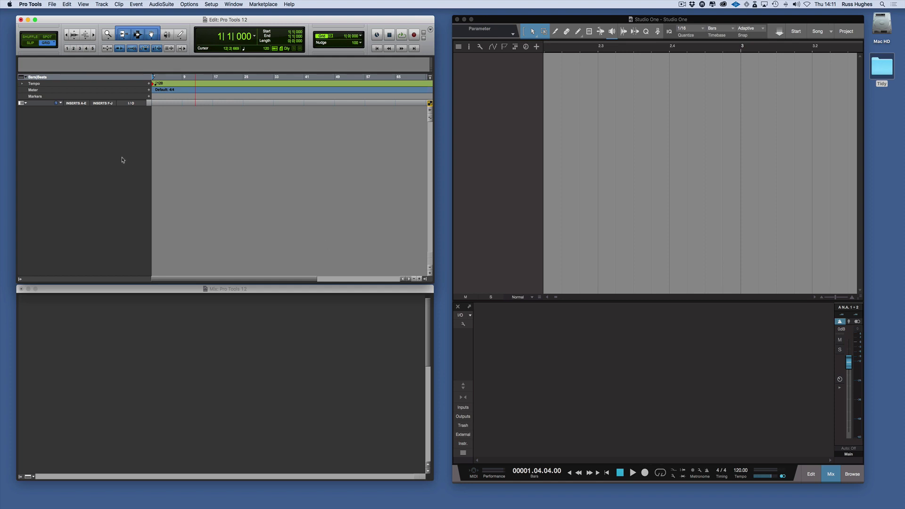
Step: Start a New Tracks setup with a mono audio row and a stereo audio row
left_click(102, 5)
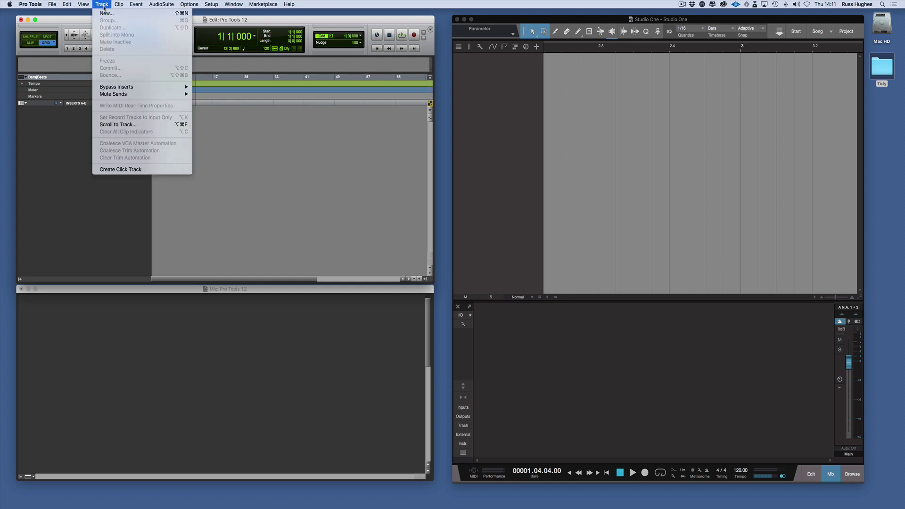
left_click(106, 13)
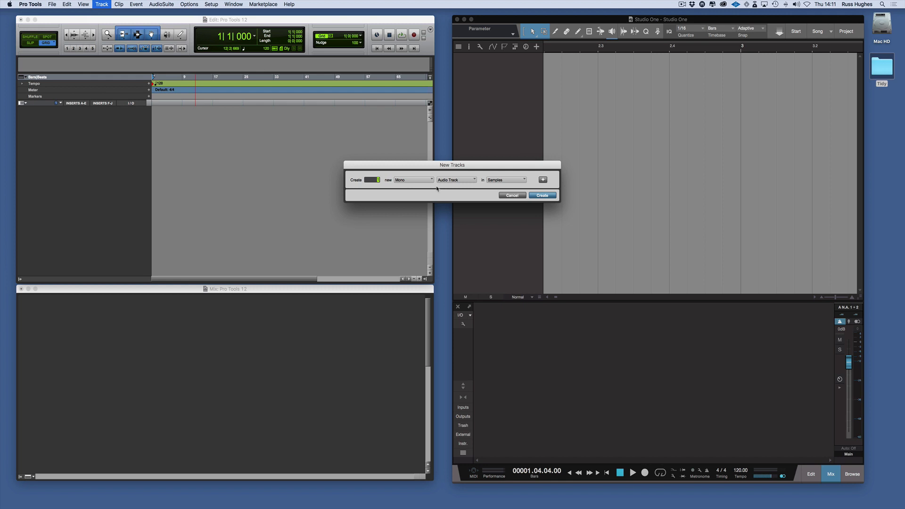
left_click(542, 180)
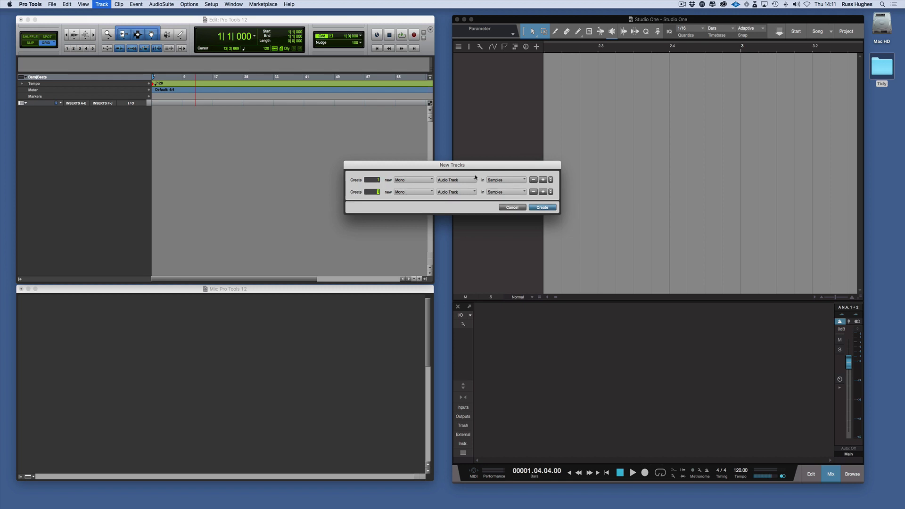
left_click(424, 191)
left_click(422, 200)
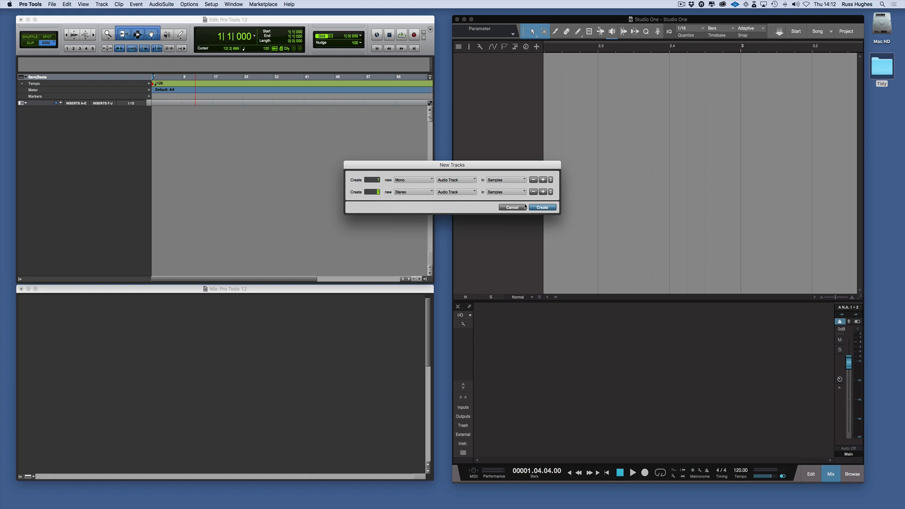
Step: Add a stereo Instrument Track row and create Audio 1, Audio 2 and Inst 1
left_click(543, 191)
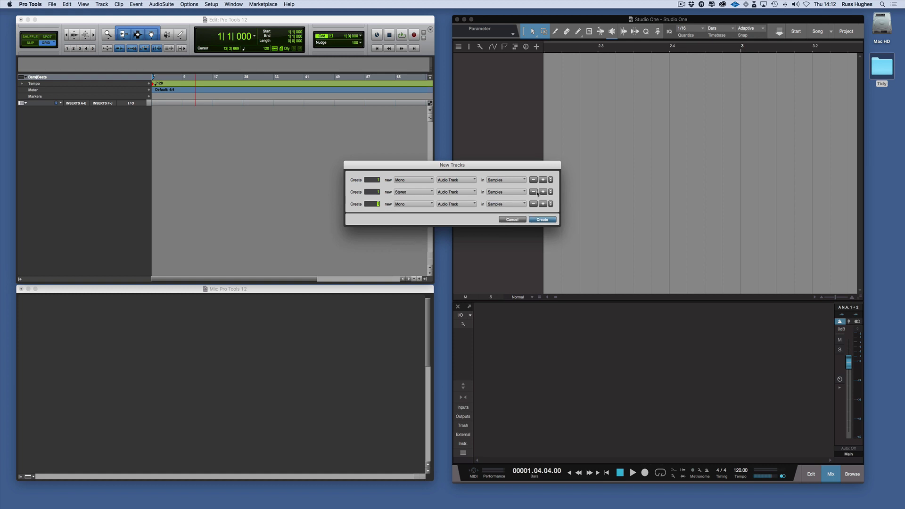
left_click(429, 206)
left_click(422, 212)
left_click(454, 204)
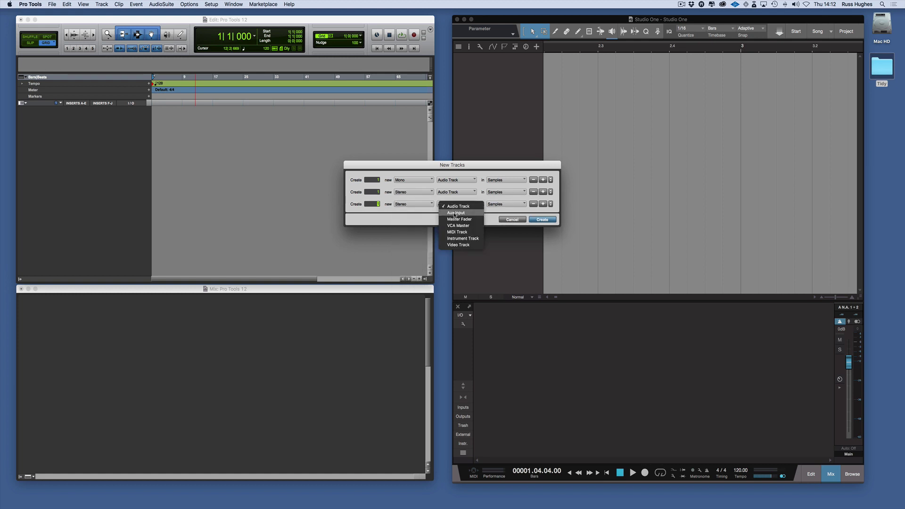
left_click(455, 239)
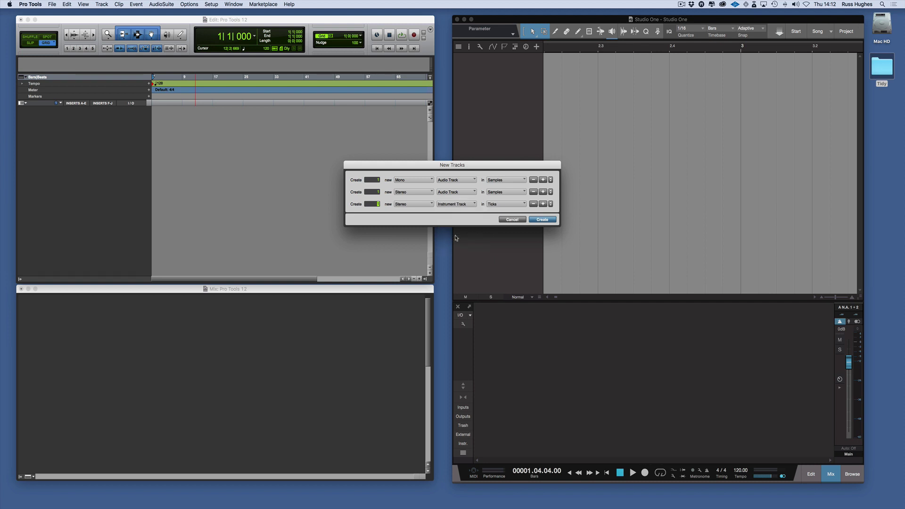
left_click(430, 192)
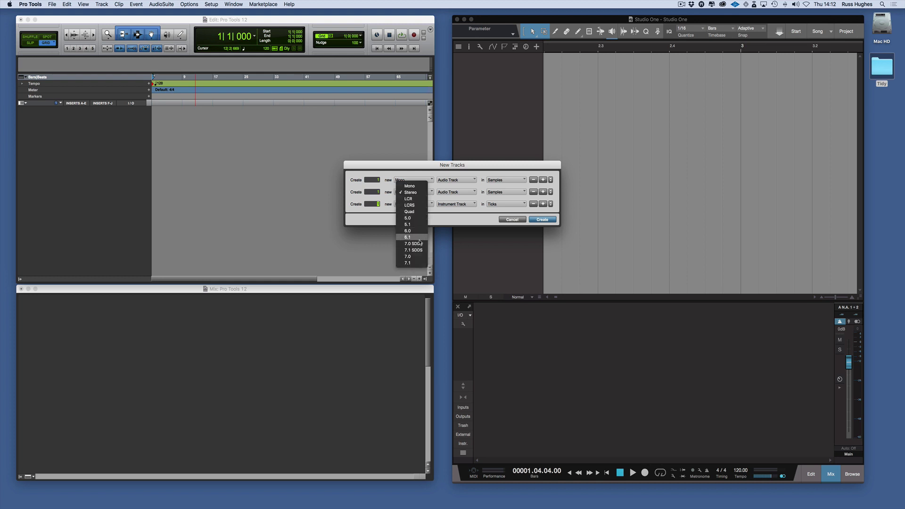
left_click(448, 223)
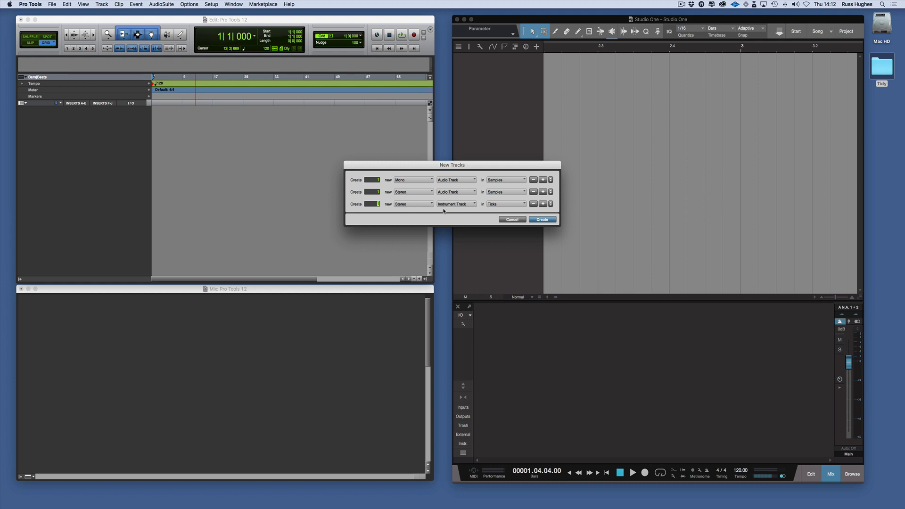
left_click(544, 219)
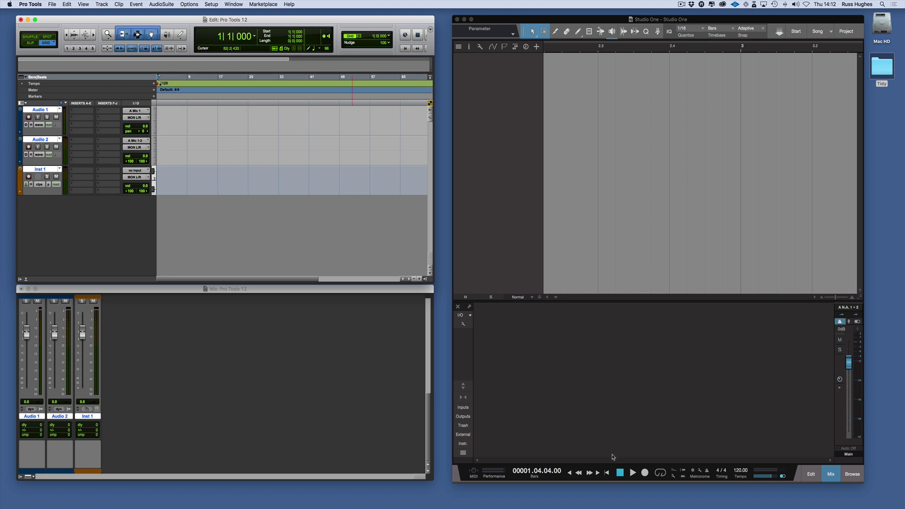
Step: In Studio One's Add Tracks dialog, set type Audio and name the track 'Audio 1'
left_click(609, 441)
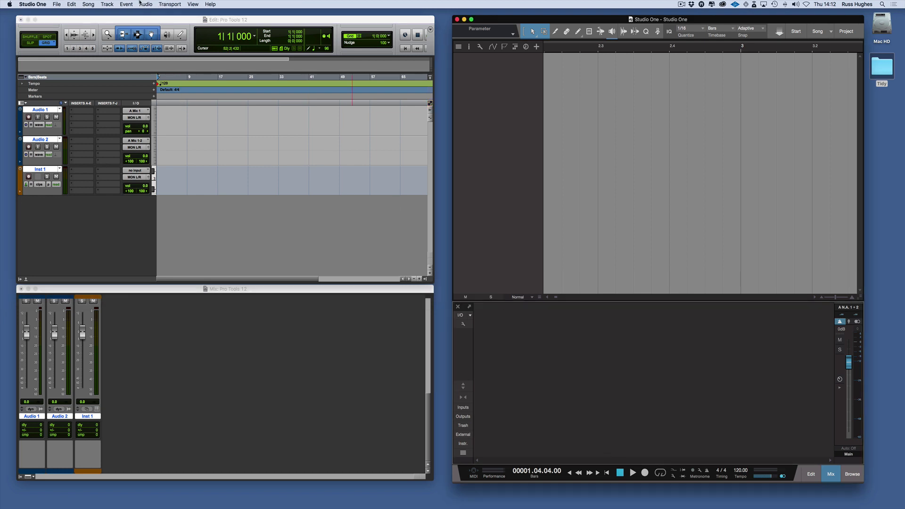
left_click(113, 5)
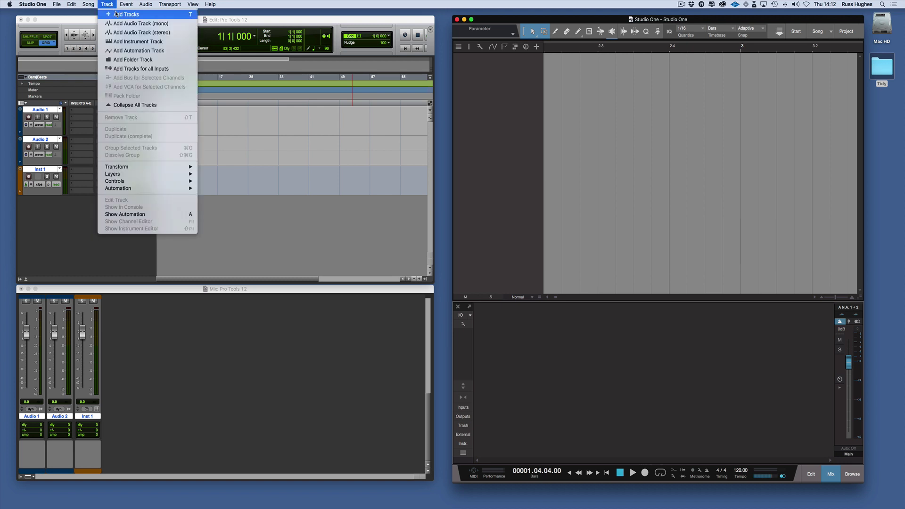
left_click(116, 14)
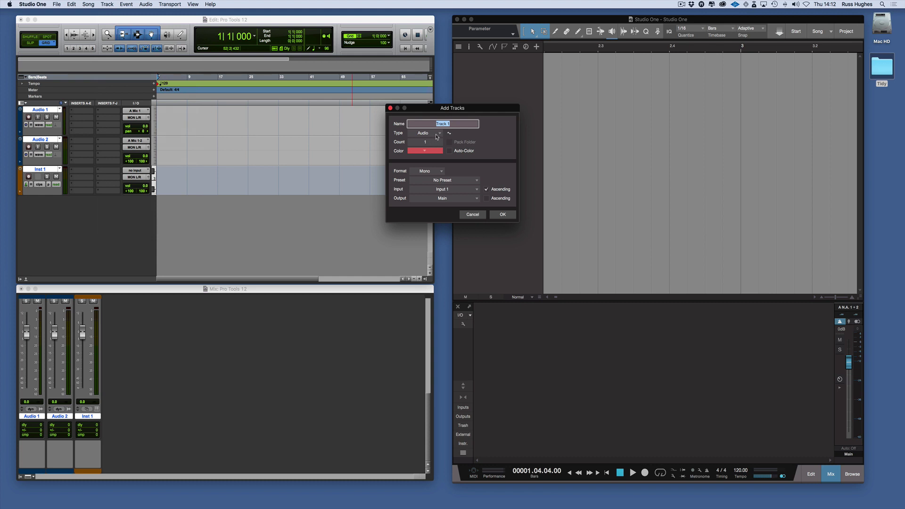
left_click(436, 137)
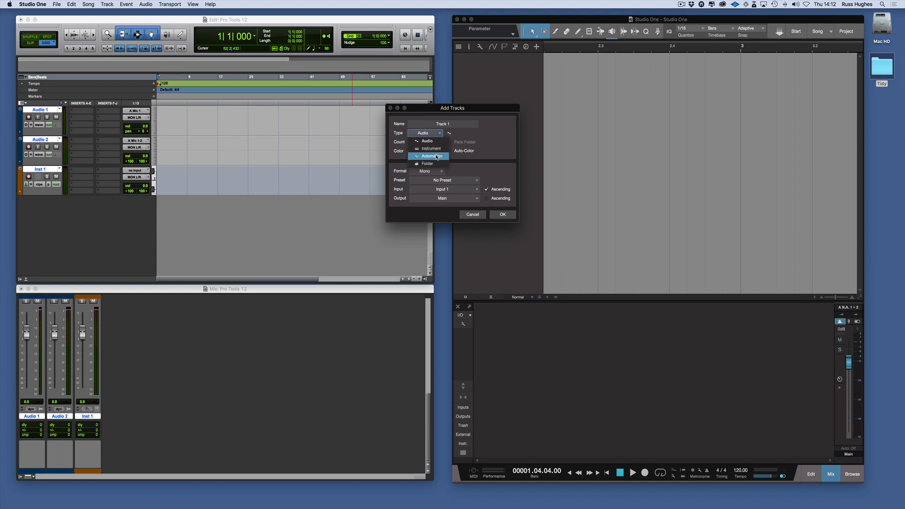
left_click(481, 141)
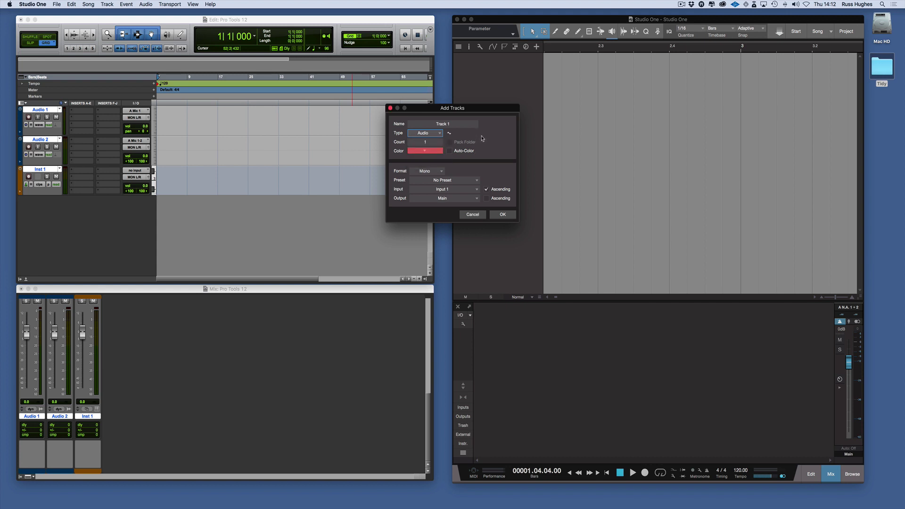
left_click(453, 124)
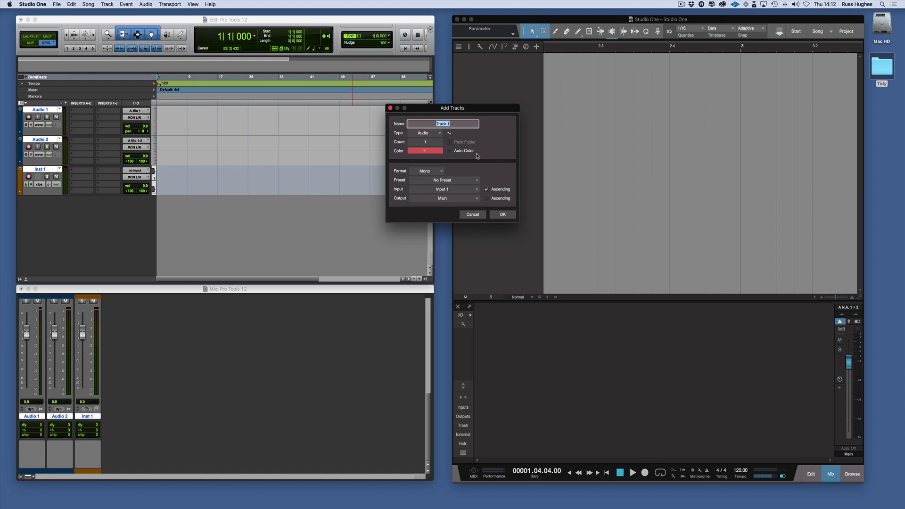
type("Audio 1")
left_click(511, 155)
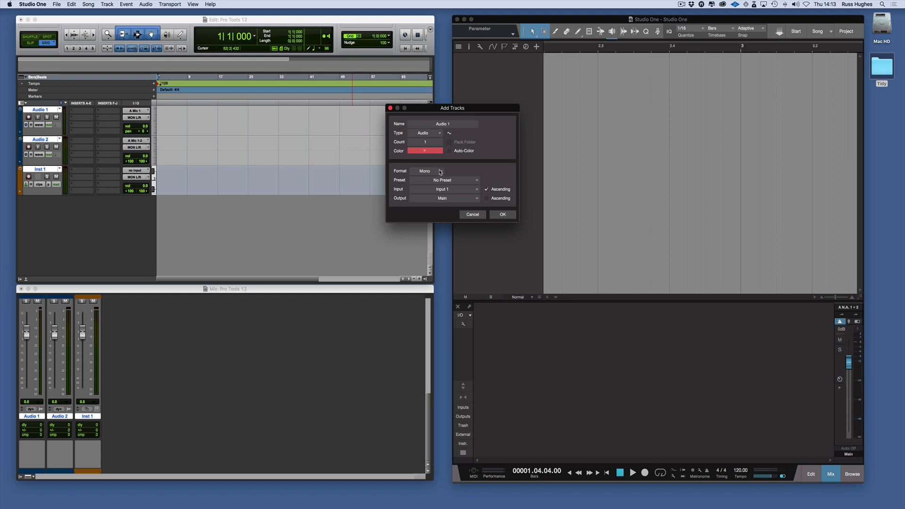
Step: Keep the format Mono, apply the saved kick preset, and keep Input 1
left_click(440, 172)
left_click(457, 177)
left_click(458, 180)
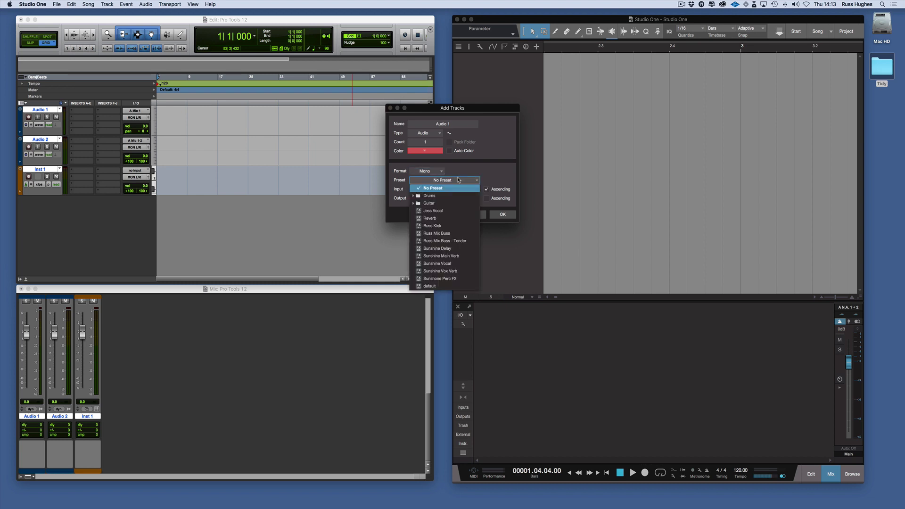
left_click(451, 227)
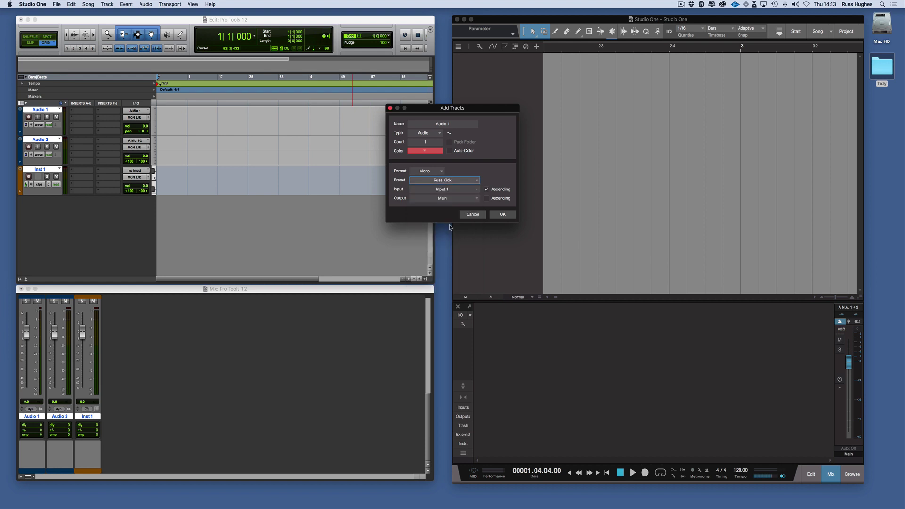
left_click(454, 189)
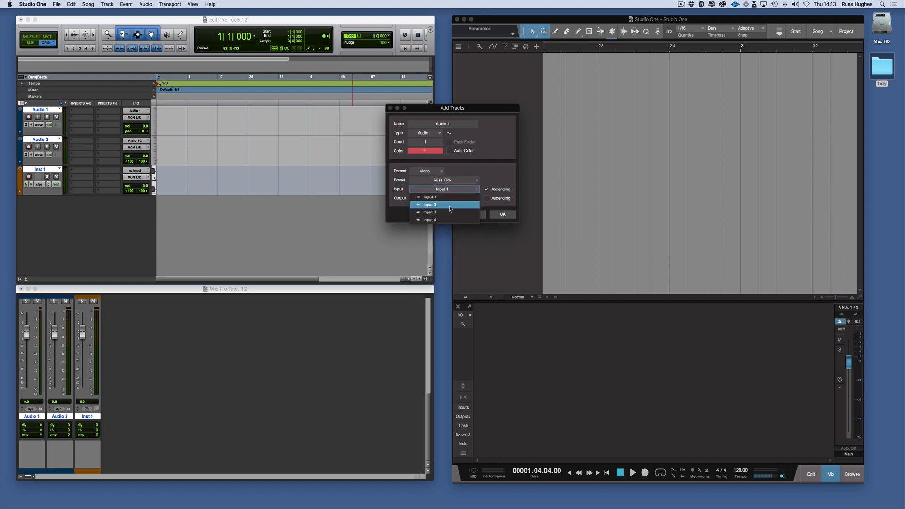
left_click(473, 178)
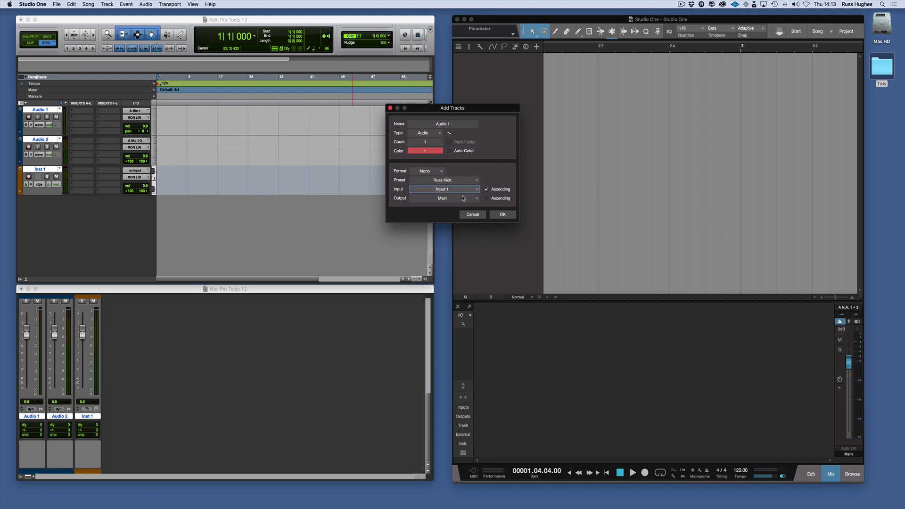
Step: Create Studio One's Audio 1, then delete Pro Tools' Inst 1 and Studio One's Audio 1
left_click(497, 215)
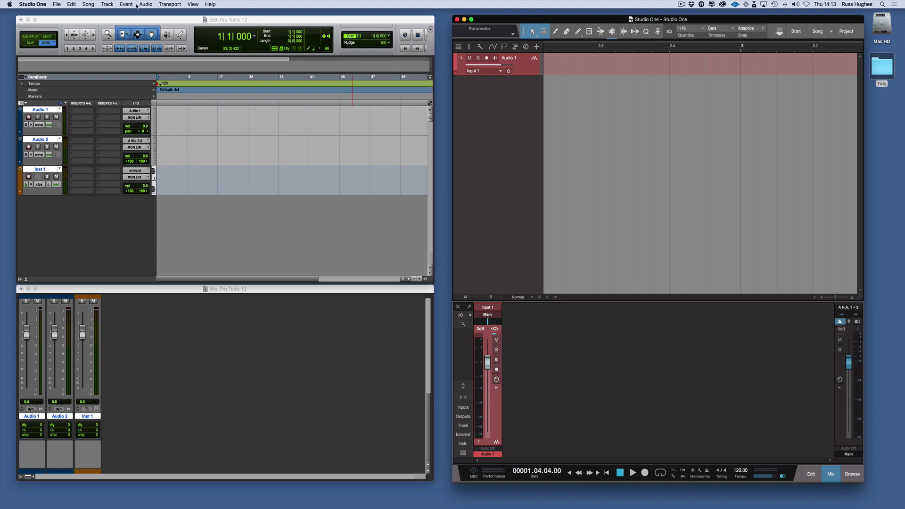
left_click(108, 4)
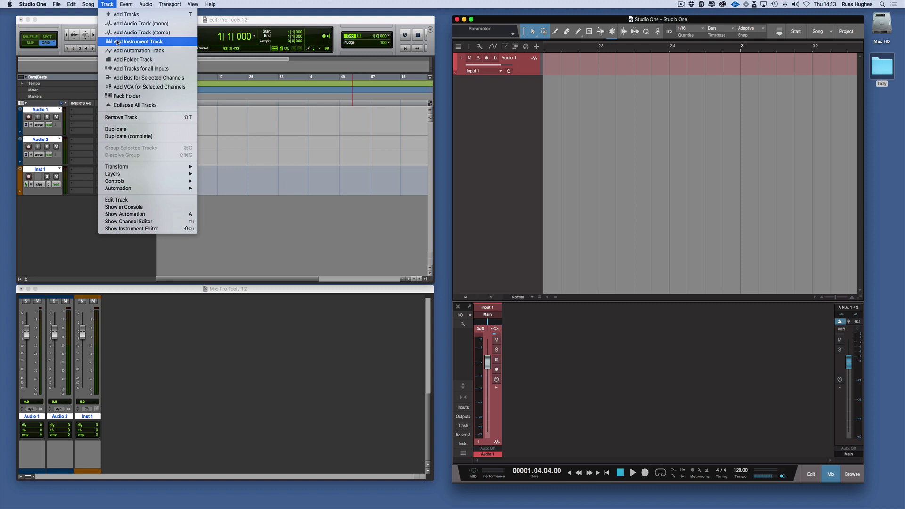
left_click(40, 169)
right_click(40, 169)
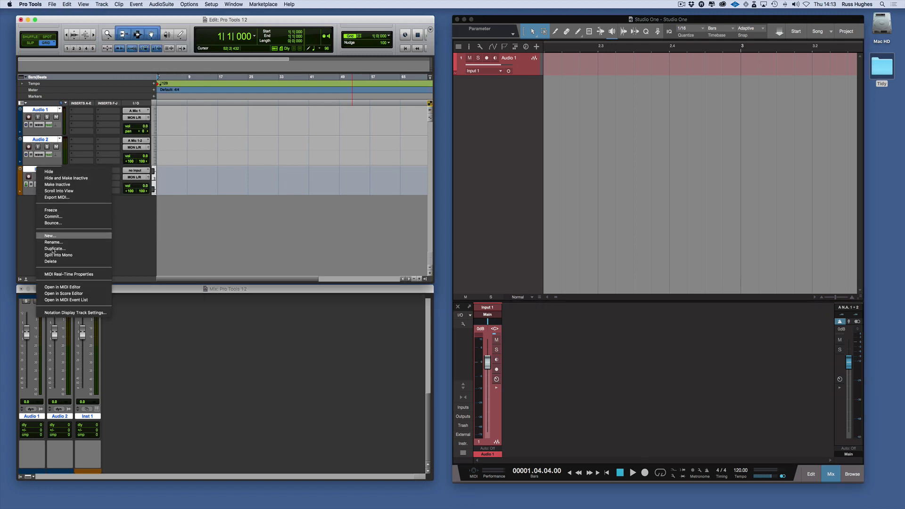
left_click(56, 262)
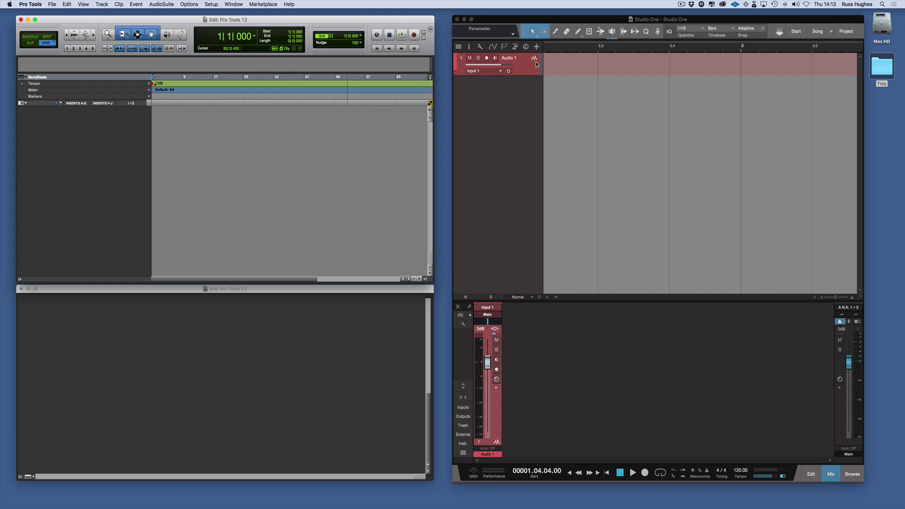
left_click(536, 64)
key("Delete")
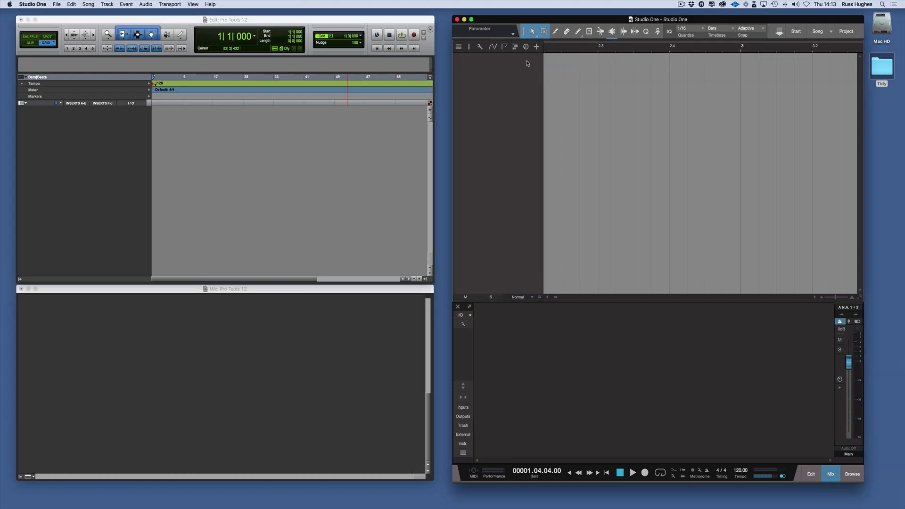
left_click(110, 123)
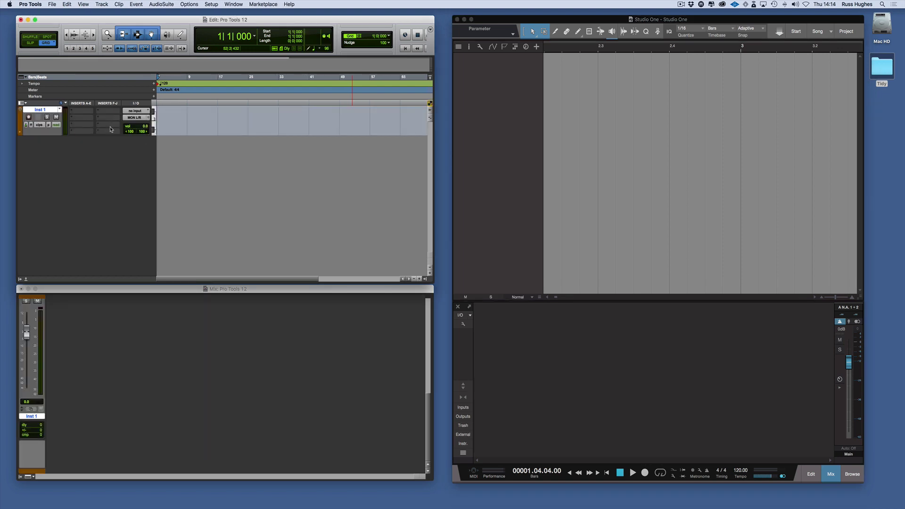
double_click(111, 149)
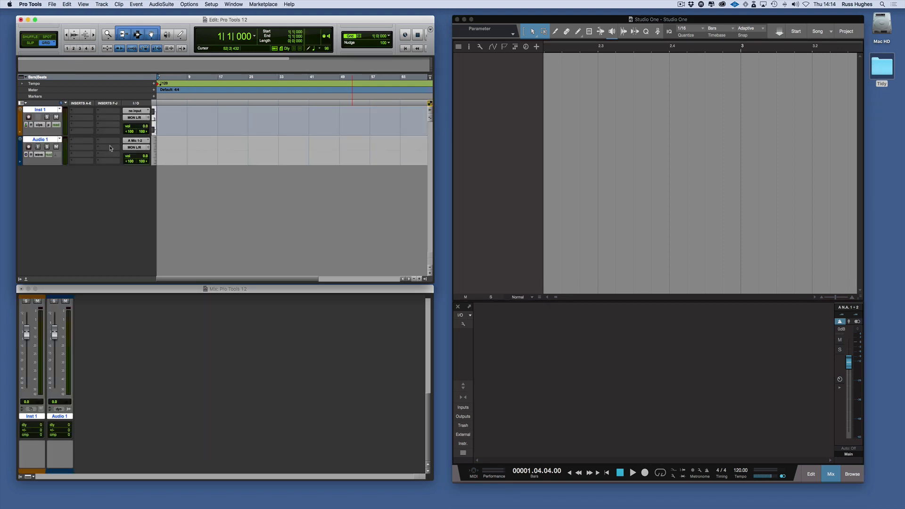
double_click(103, 175)
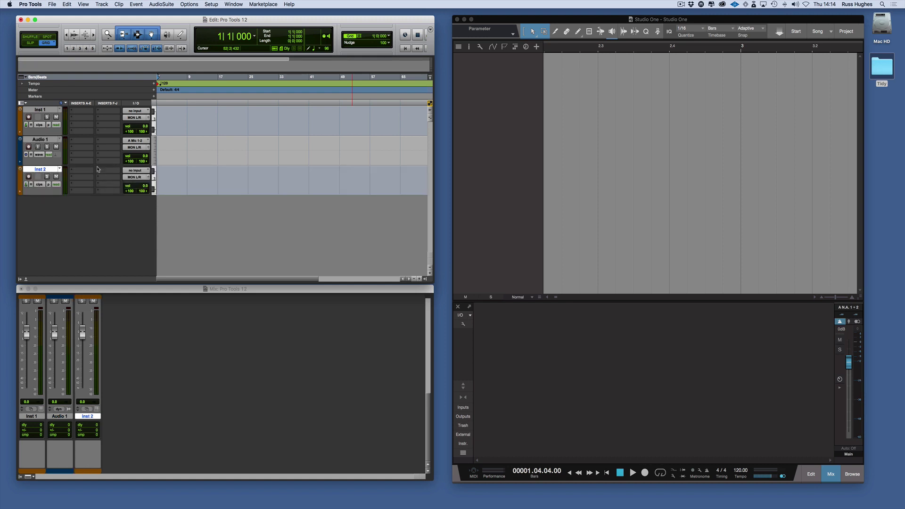
left_click(48, 110, "shift")
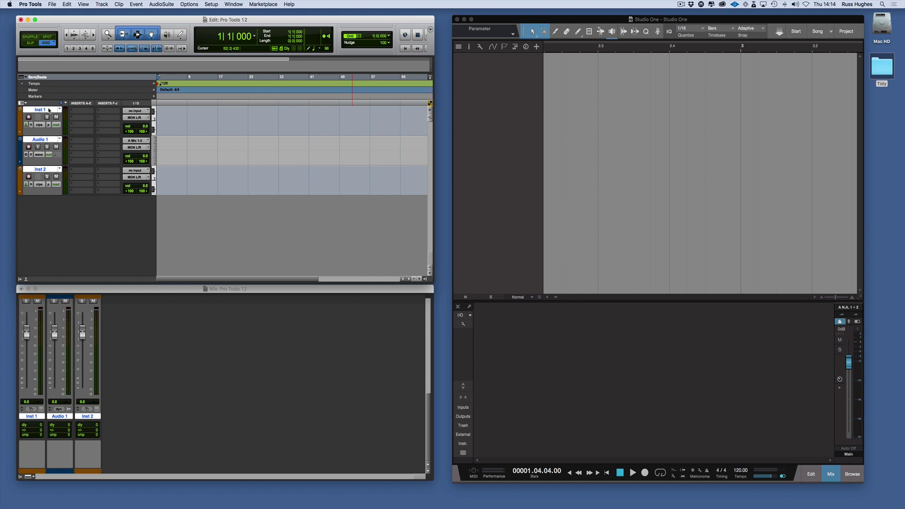
right_click(49, 111)
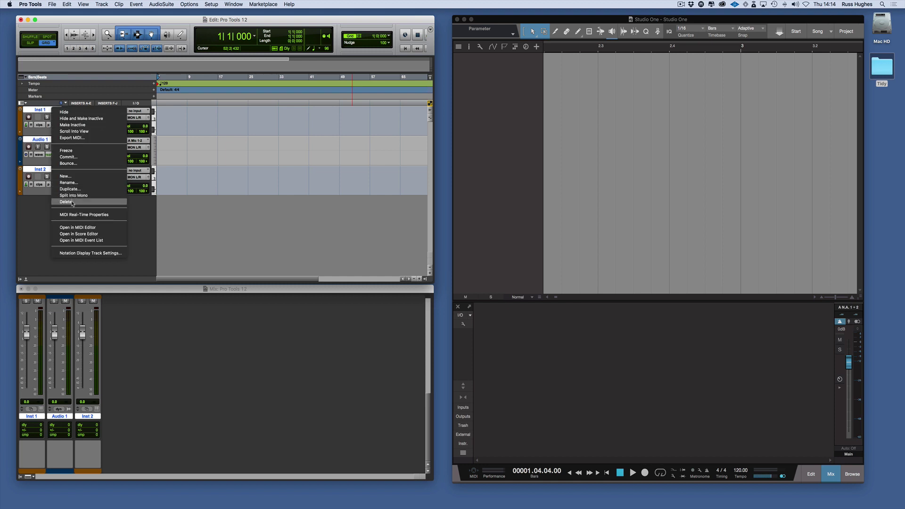
left_click(73, 201)
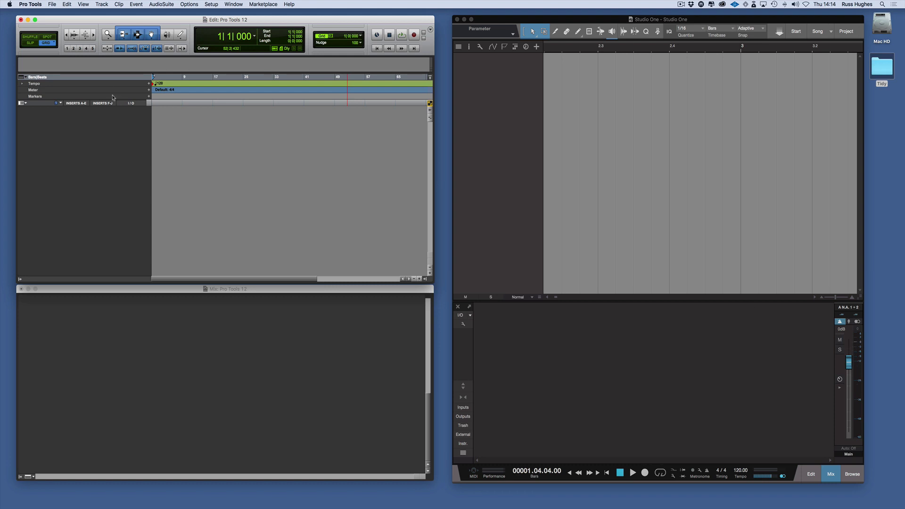
left_click(101, 4)
left_click(107, 13)
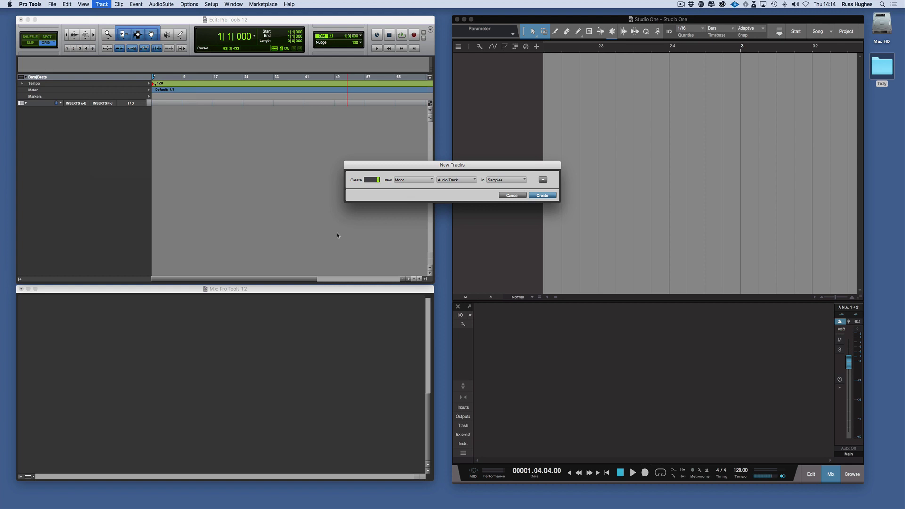
left_click(402, 180)
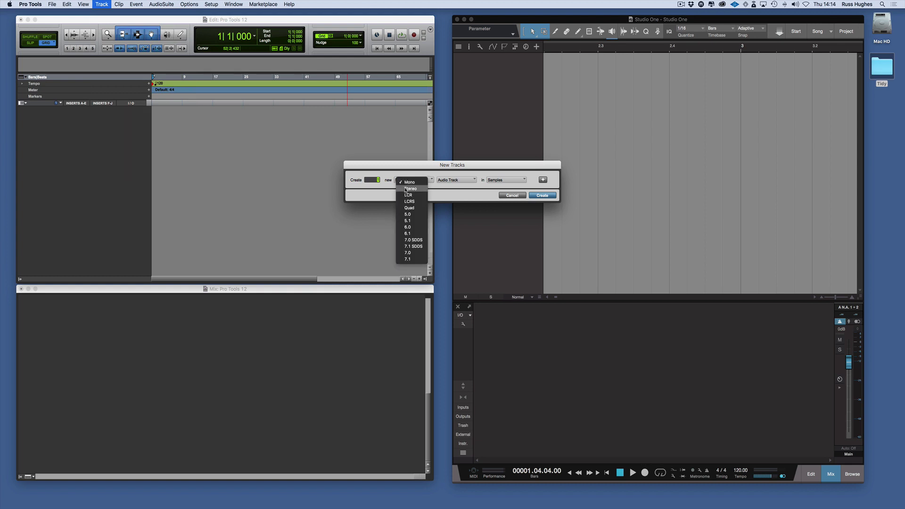
left_click(406, 186)
left_click(462, 181)
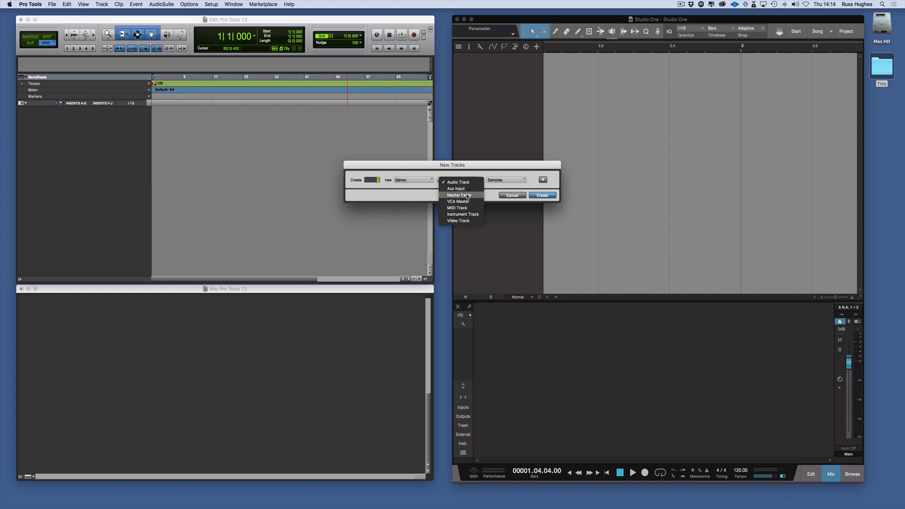
left_click(460, 203)
left_click(537, 197)
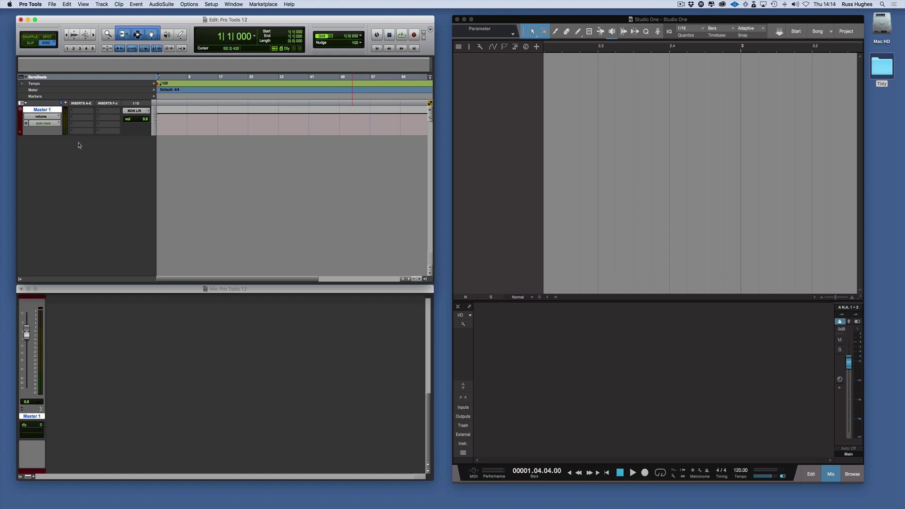
right_click(48, 110)
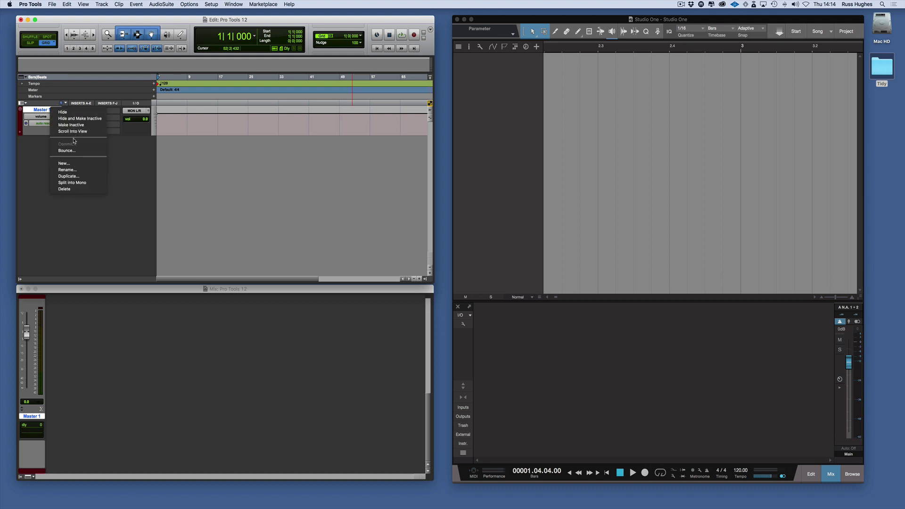
left_click(65, 189)
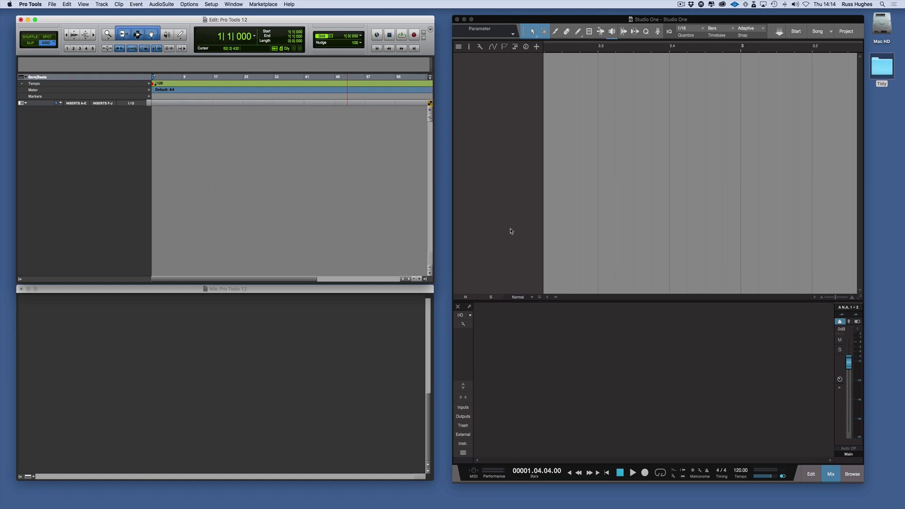
double_click(514, 74)
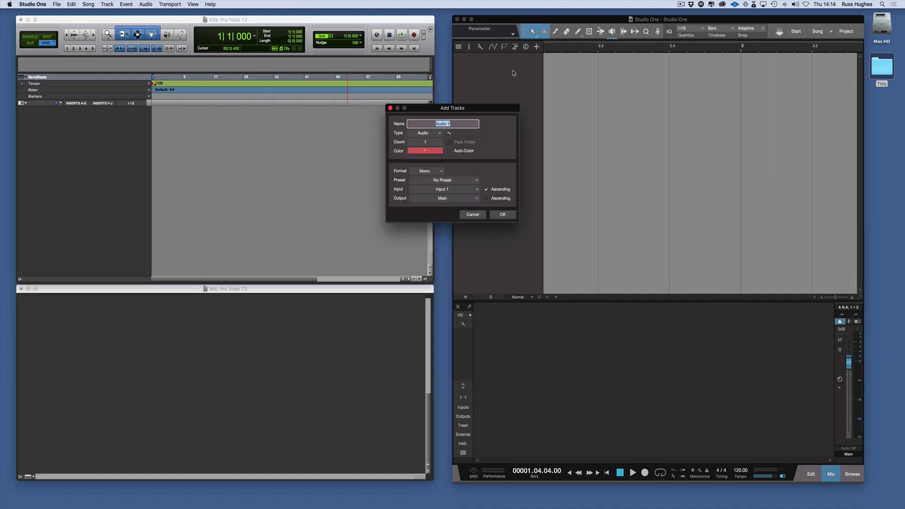
left_click(480, 218)
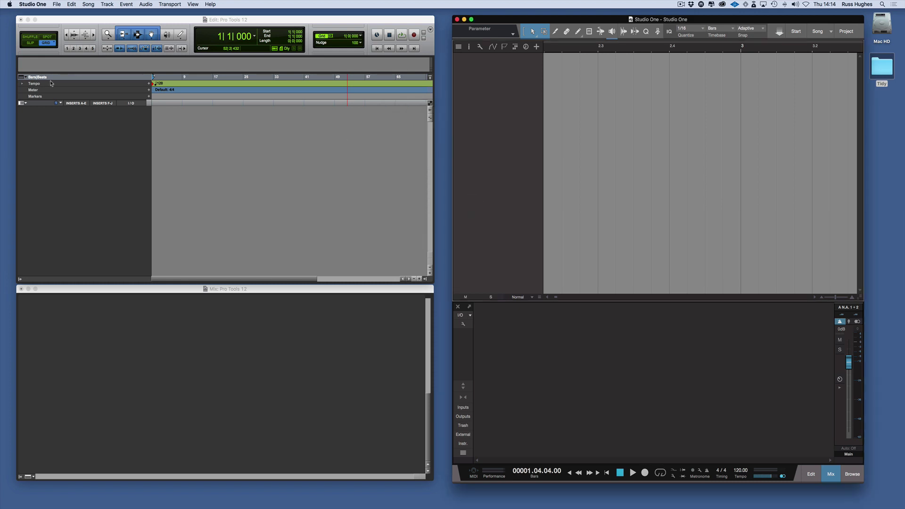
Step: Add Pro Tools instrument track Inst 1 with Stylus RMX (stereo) on its first insert
left_click(76, 173)
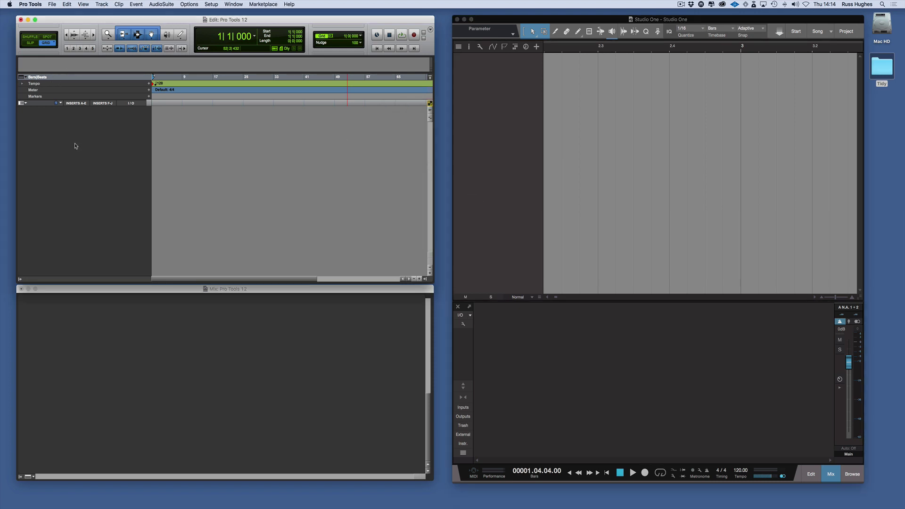
double_click(68, 120)
left_click(83, 113)
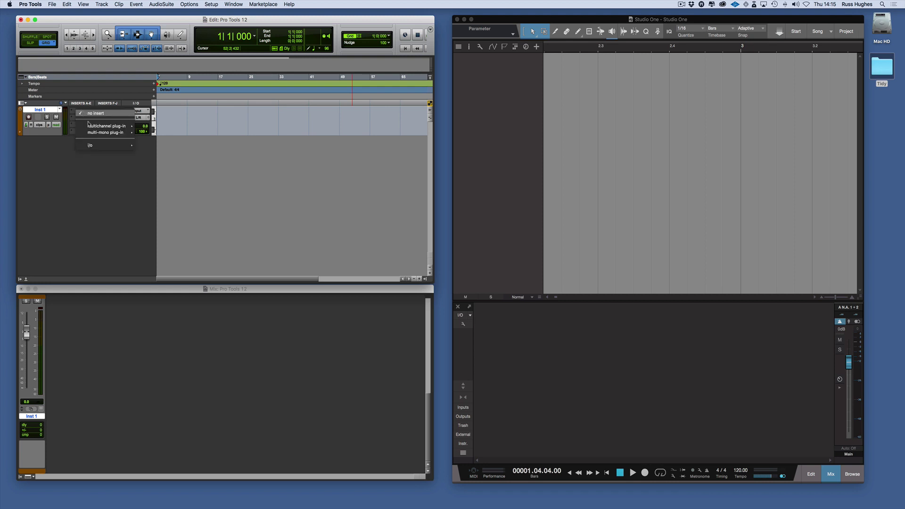
mouse_move(106, 126)
mouse_move(155, 135)
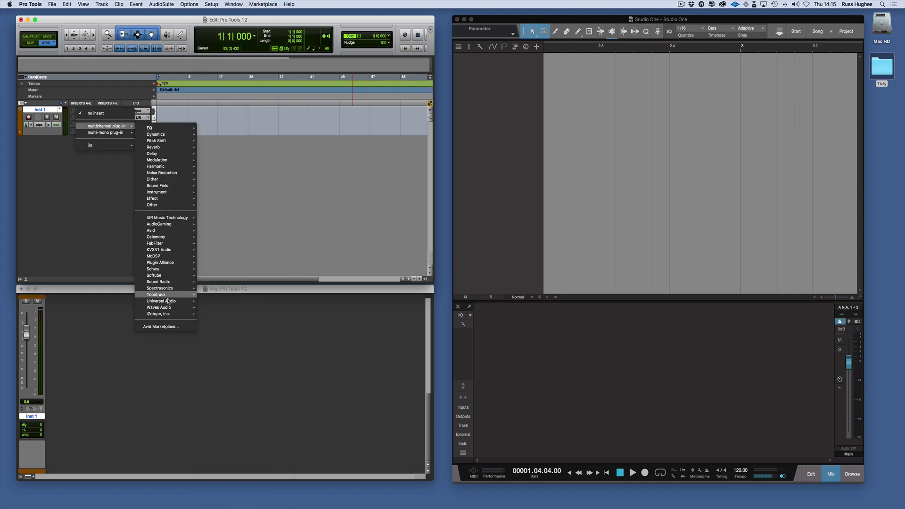
mouse_move(198, 289)
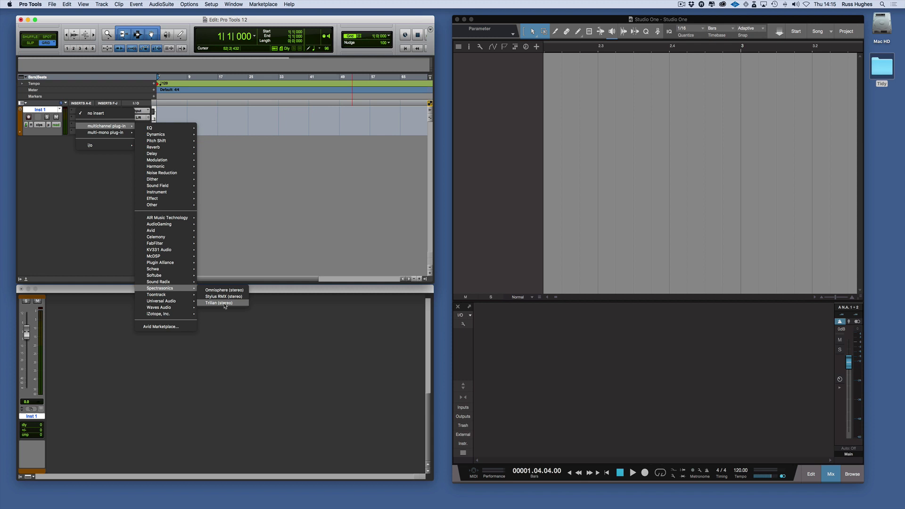
left_click(224, 298)
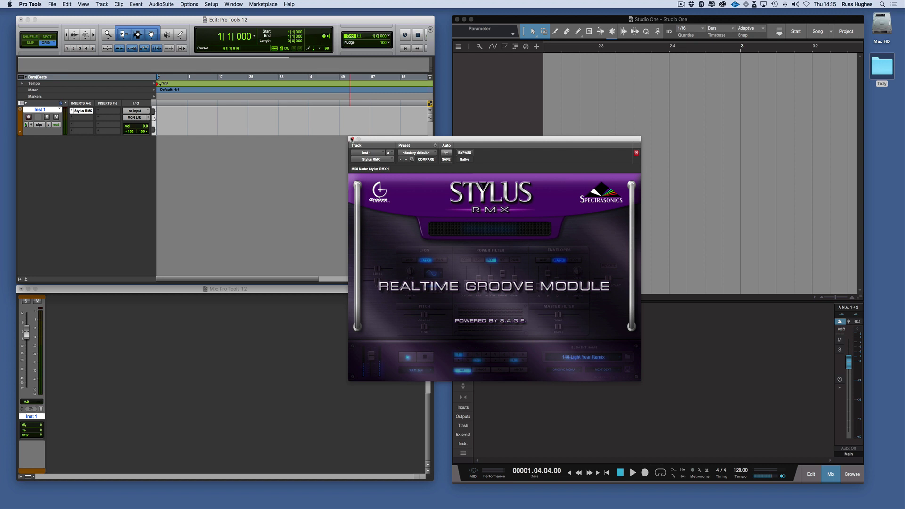
left_click(352, 139)
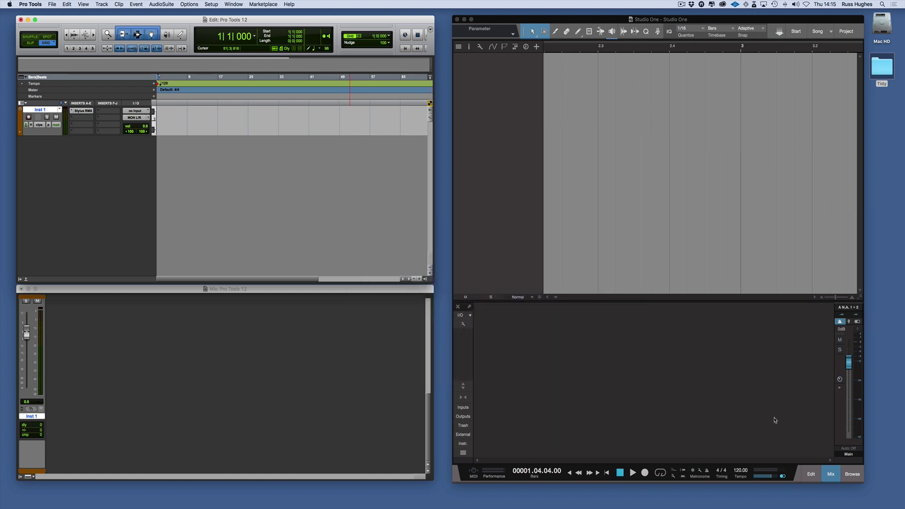
Step: Drag StylusRMX from Studio One's Instruments browser to create a StylusRMX instrument track
left_click(851, 476)
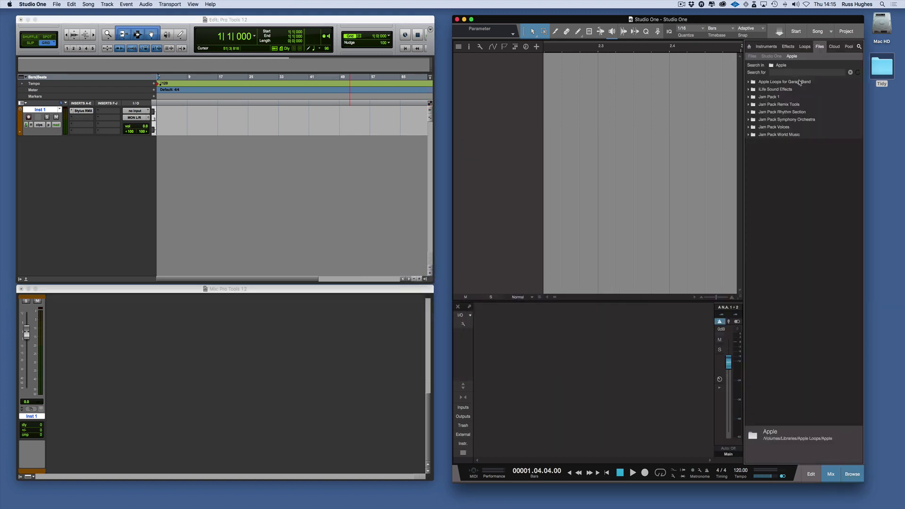
left_click(766, 46)
scroll(806, 227, "down", 5)
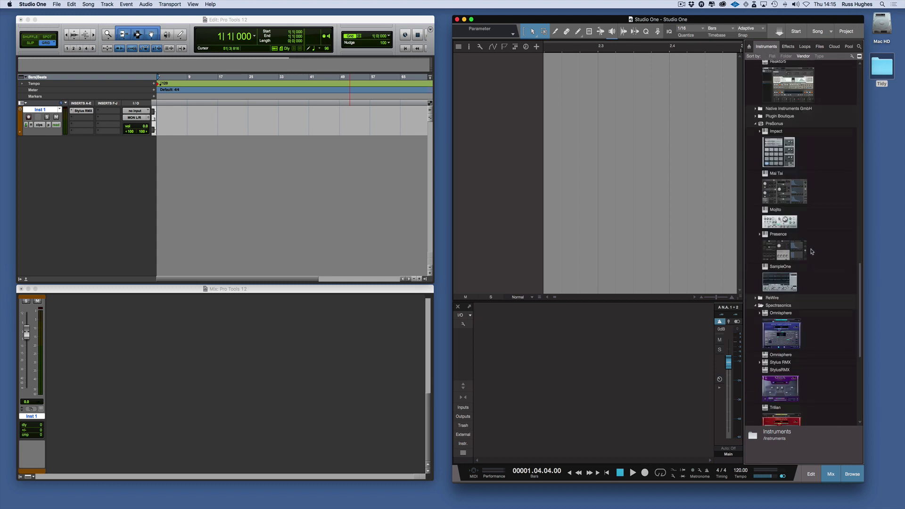
left_click_drag(786, 381, 614, 109)
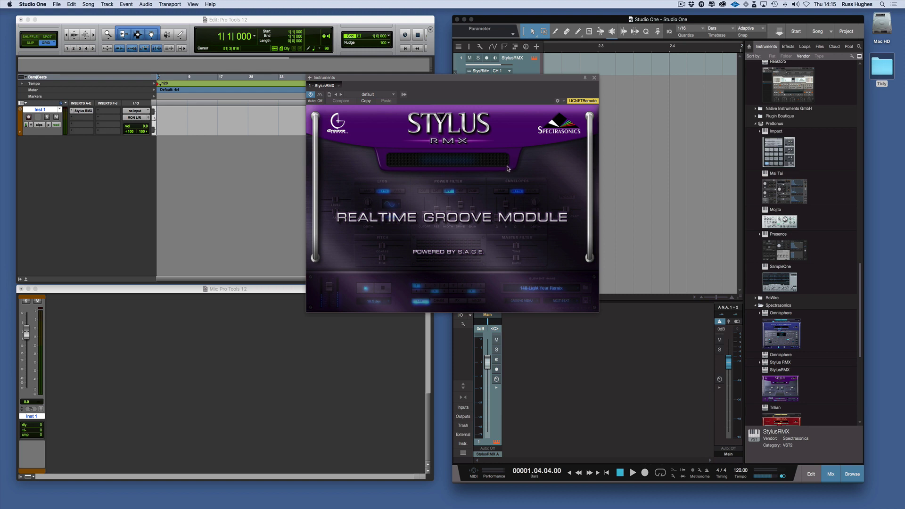
left_click(594, 79)
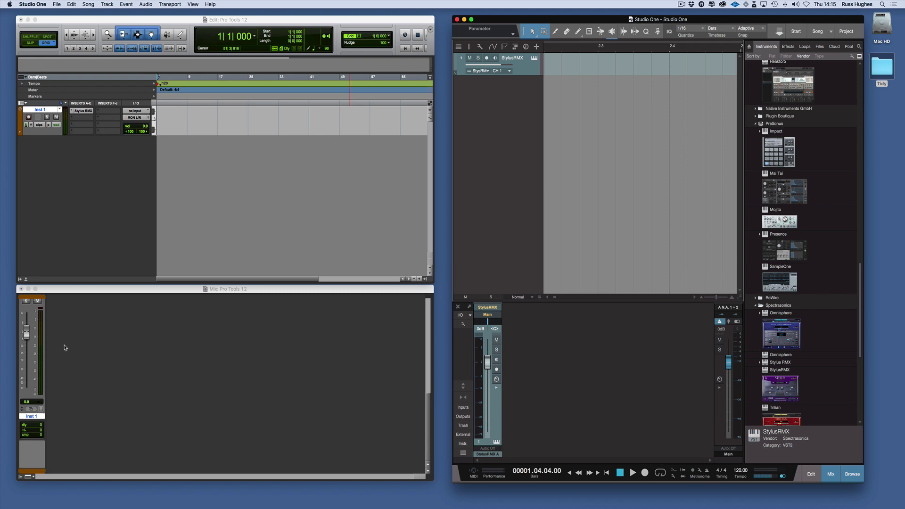
Step: Create a stereo Aux Input track, Aux 1, in Pro Tools
left_click(82, 155)
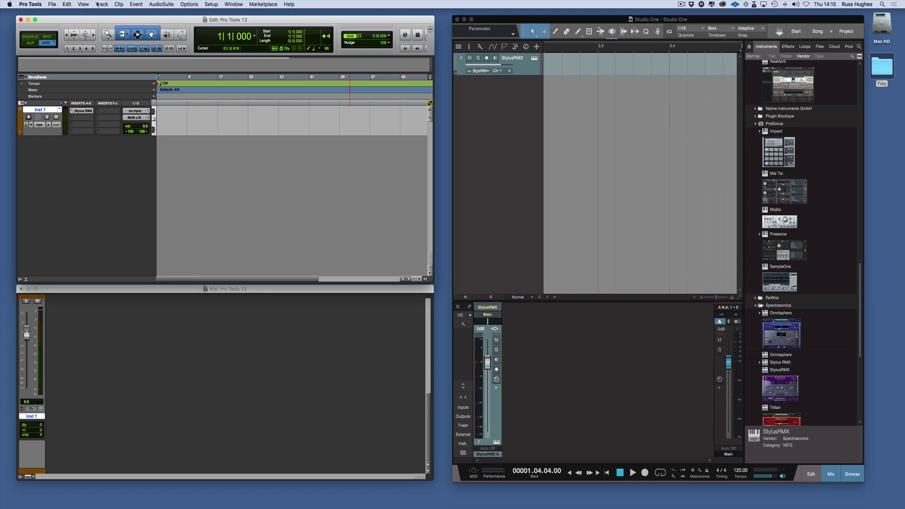
left_click(100, 5)
left_click(107, 14)
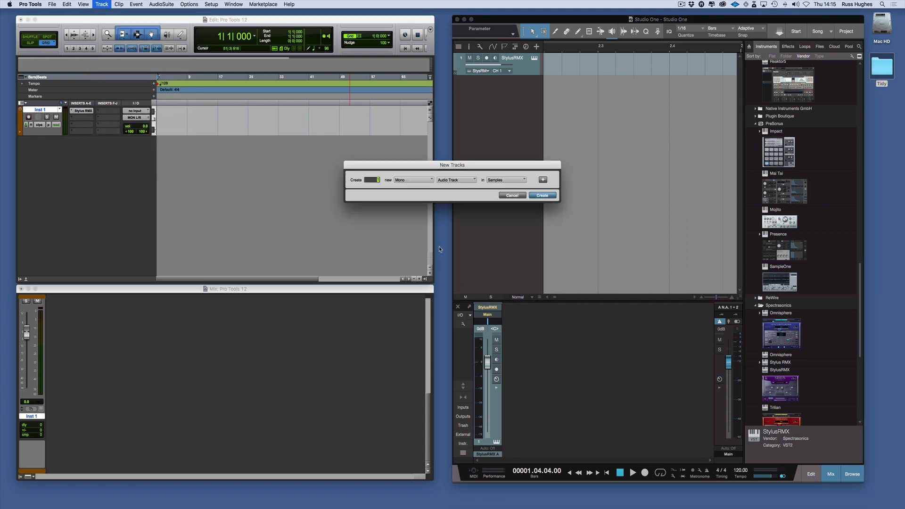
left_click(415, 179)
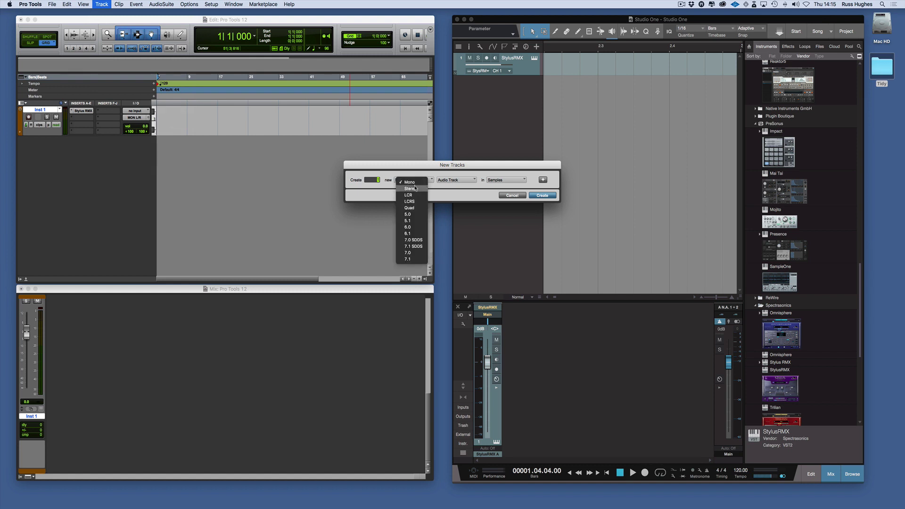
left_click(422, 188)
left_click(440, 181)
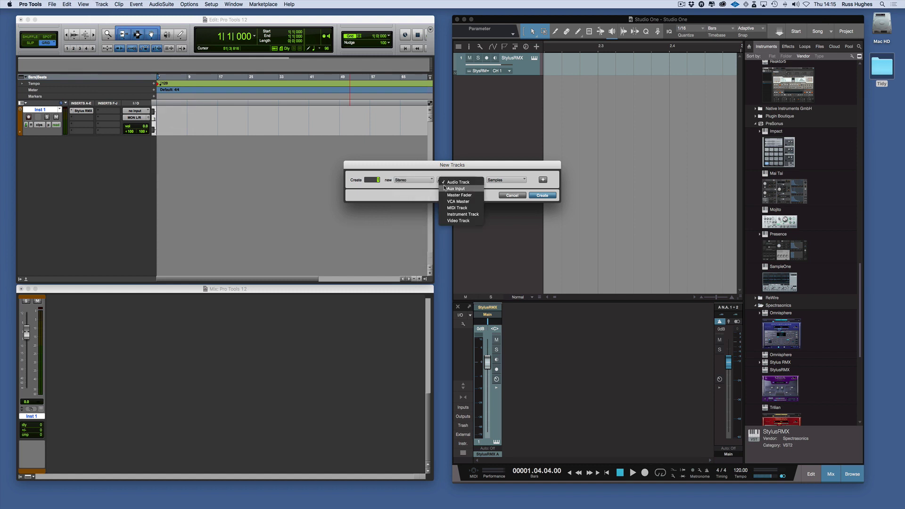
left_click(445, 188)
left_click(534, 196)
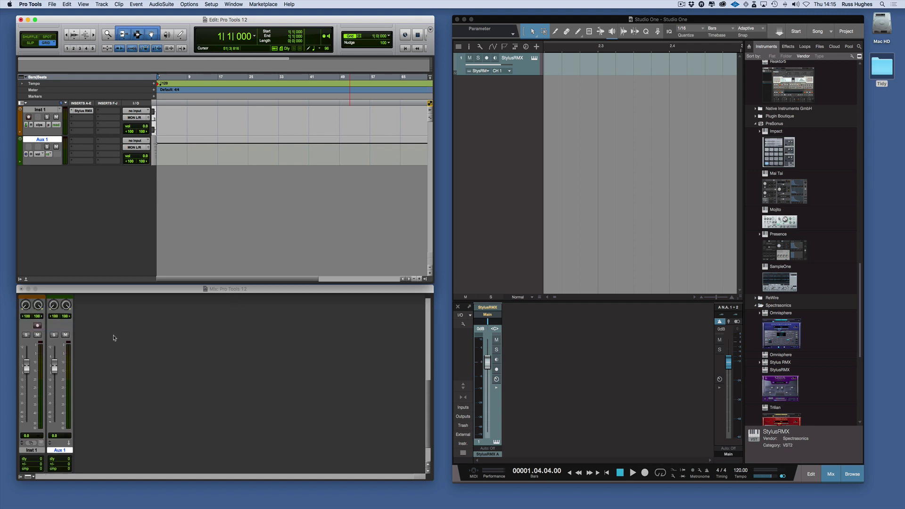
Step: Show the Sends A-E column in the Edit window
left_click(23, 104)
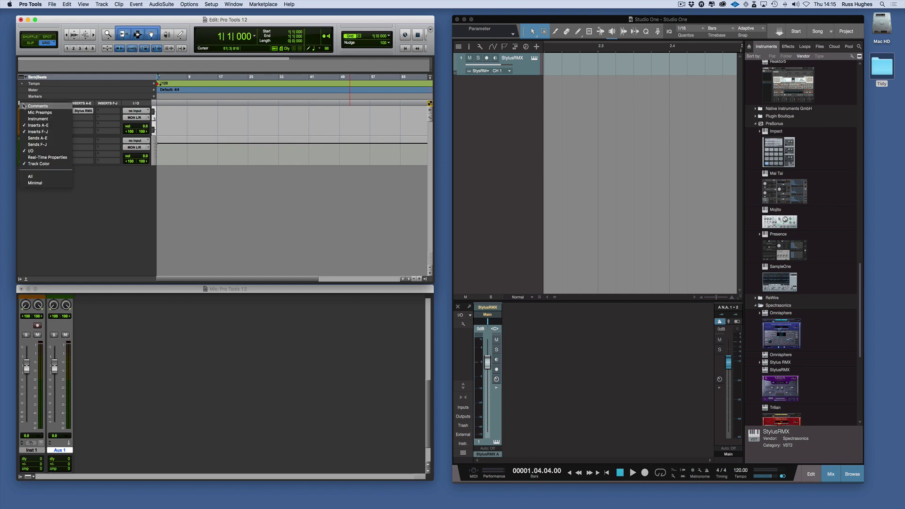
left_click(30, 138)
left_click(23, 103)
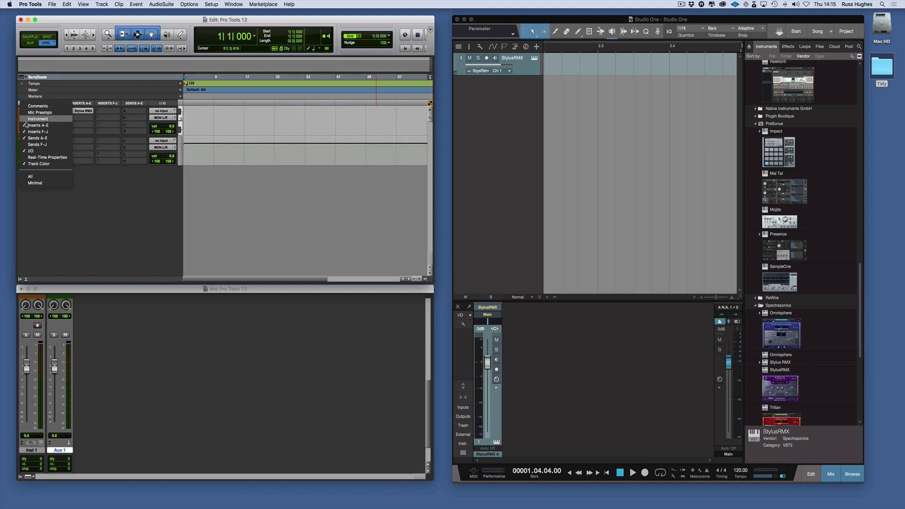
Step: Hide Inserts F-J and route Inst 1's send A to Bus 7-8
left_click(29, 132)
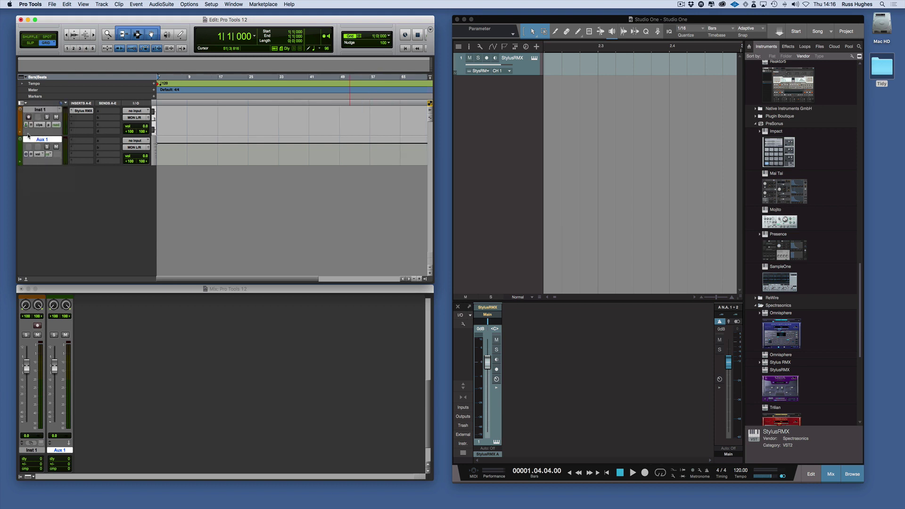
left_click(106, 114)
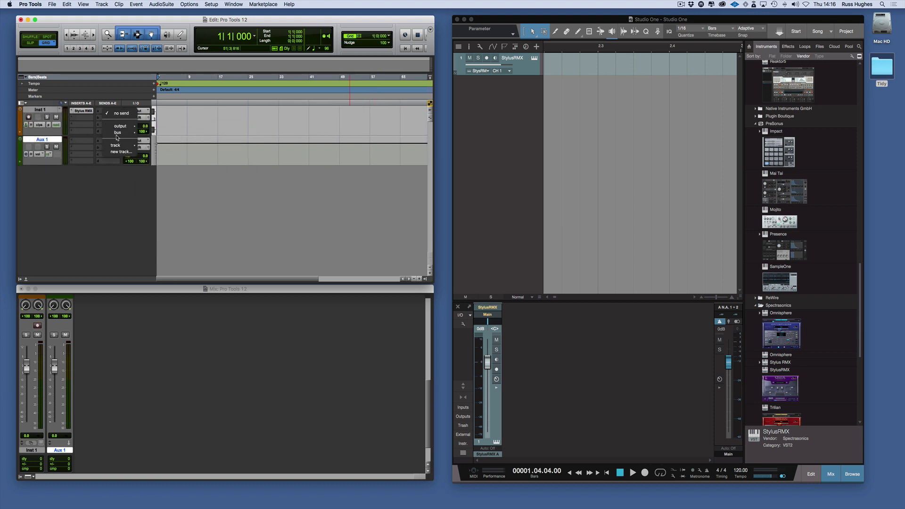
mouse_move(118, 133)
mouse_move(170, 134)
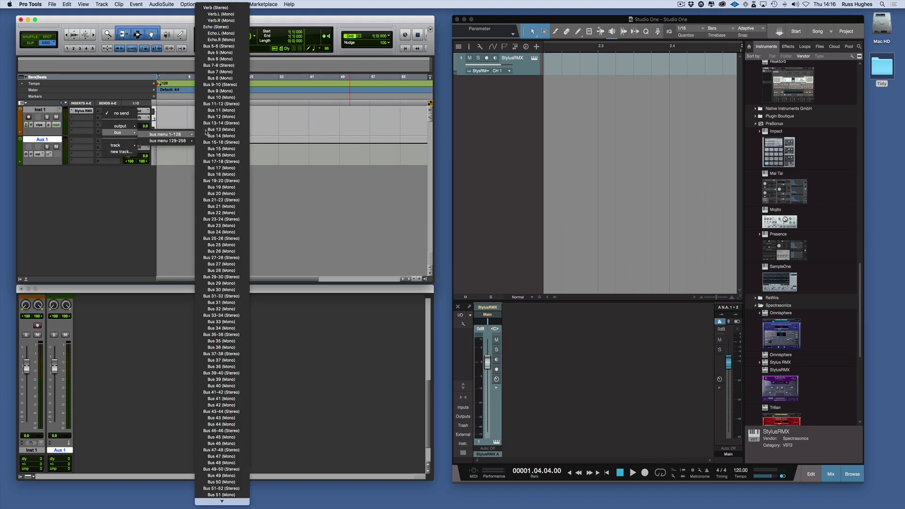
left_click(232, 65)
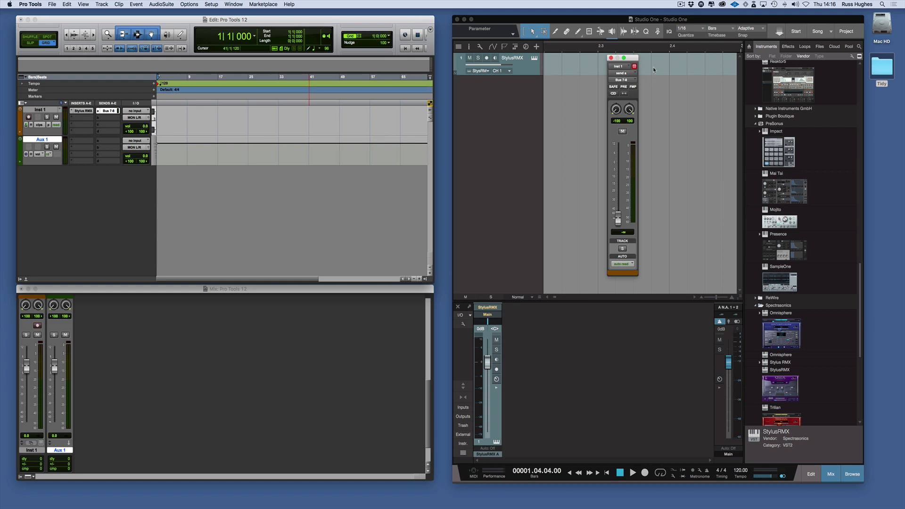
left_click_drag(634, 60, 282, 86)
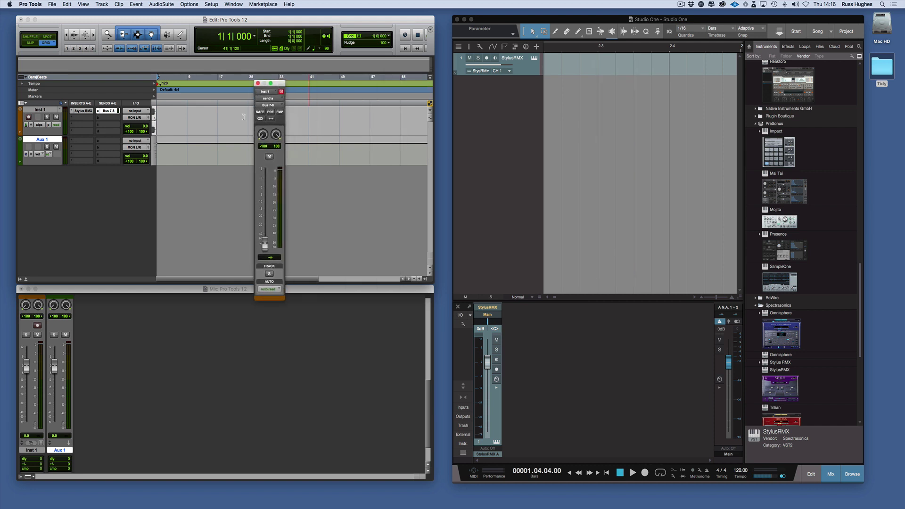
Step: Set Aux 1's input to Bus 7-8 (Stereo)
left_click(143, 142)
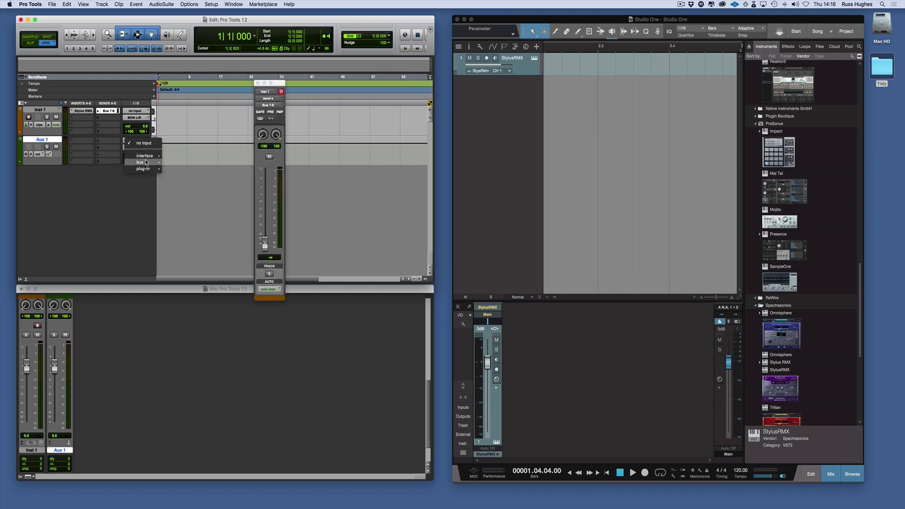
mouse_move(147, 163)
mouse_move(181, 163)
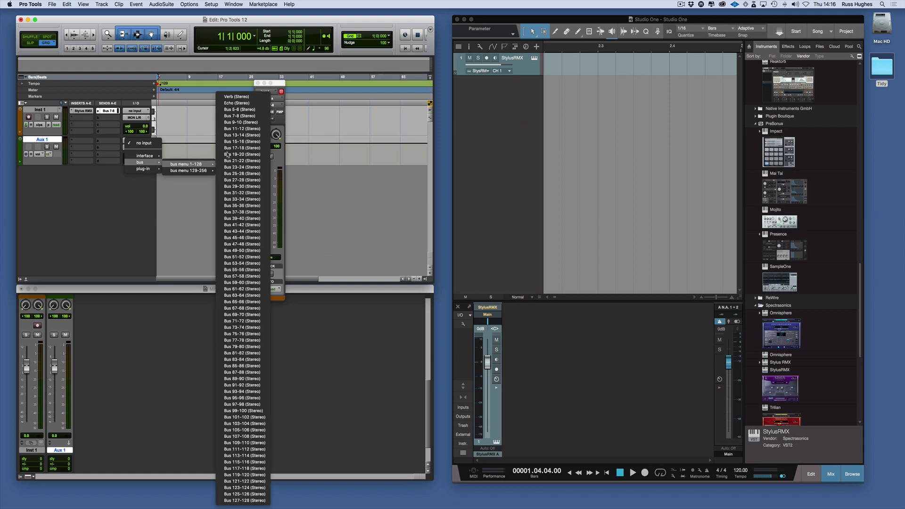
left_click(262, 116)
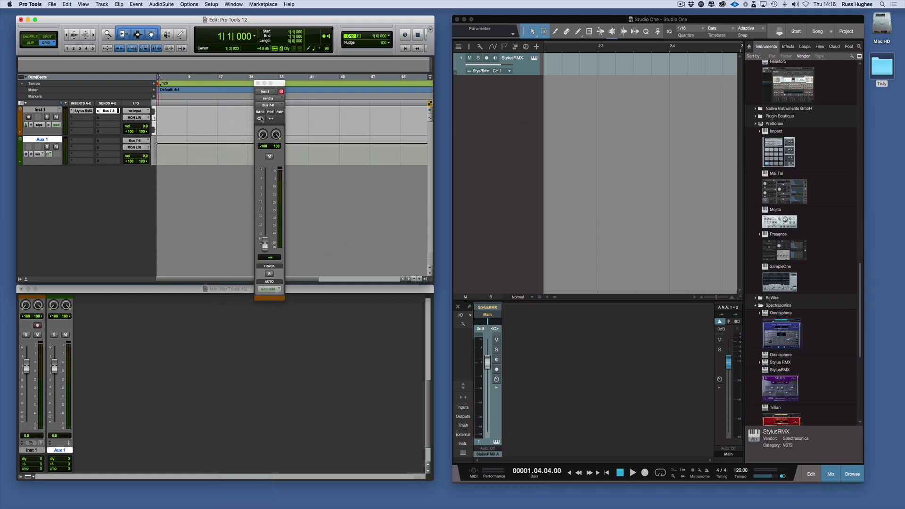
Step: Insert Abbey Road Plates (stereo) from the Reverb category on Aux 1's insert A
left_click(79, 141)
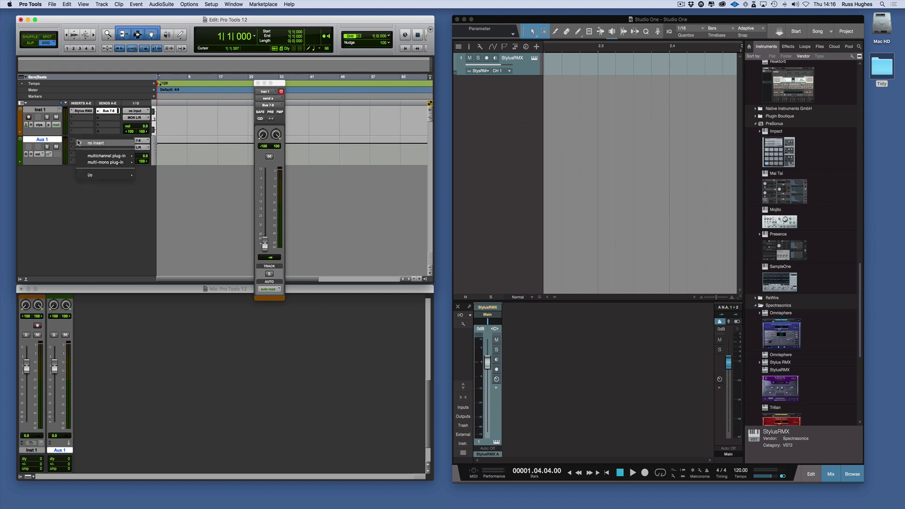
mouse_move(111, 155)
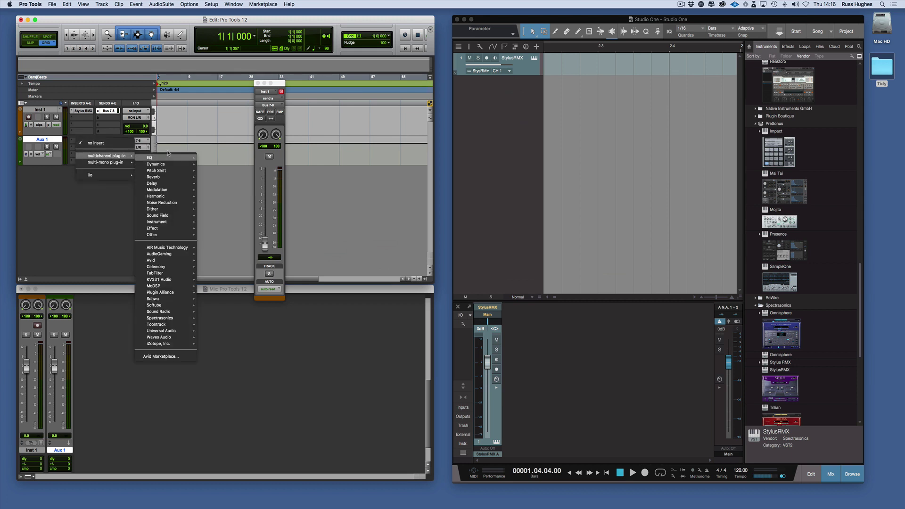
mouse_move(174, 181)
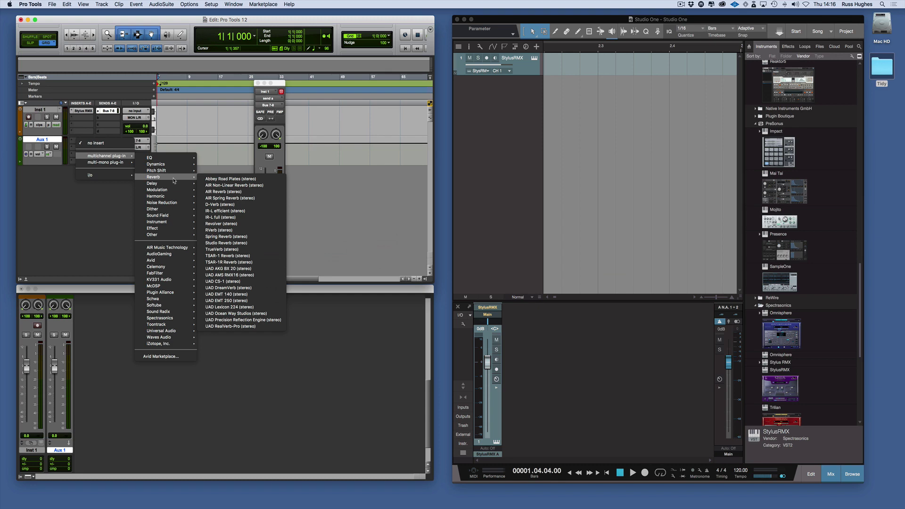
left_click(223, 179)
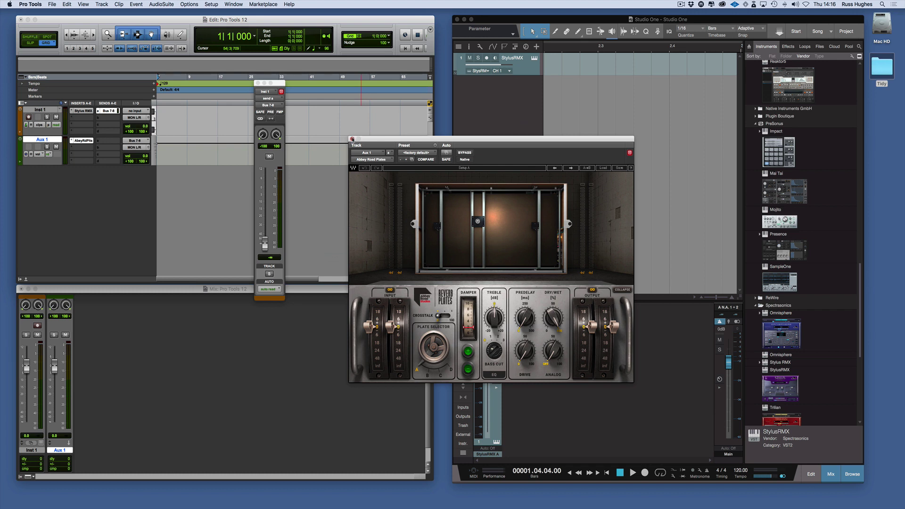
left_click(352, 139)
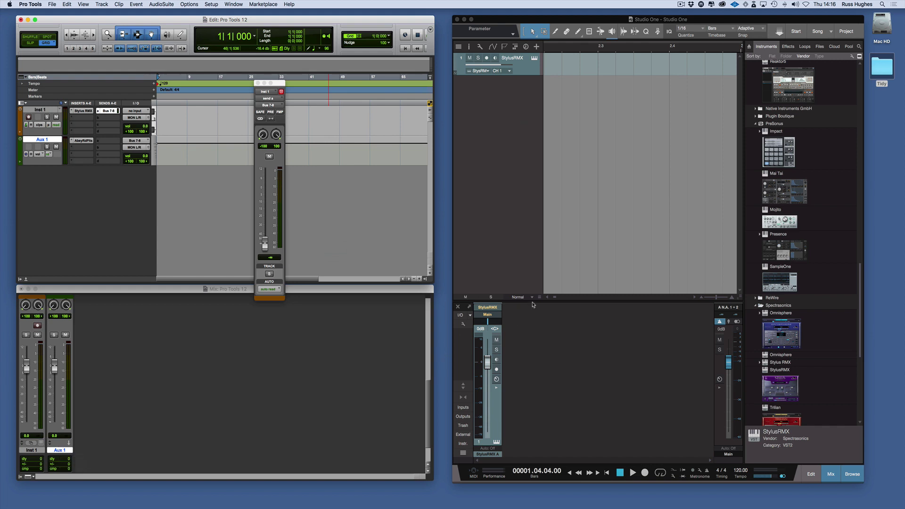
Step: Search effects for 'pla' and drop Abbey Road Plates Stereo onto StylusRMX's sends, creating an FX channel
left_click(465, 387)
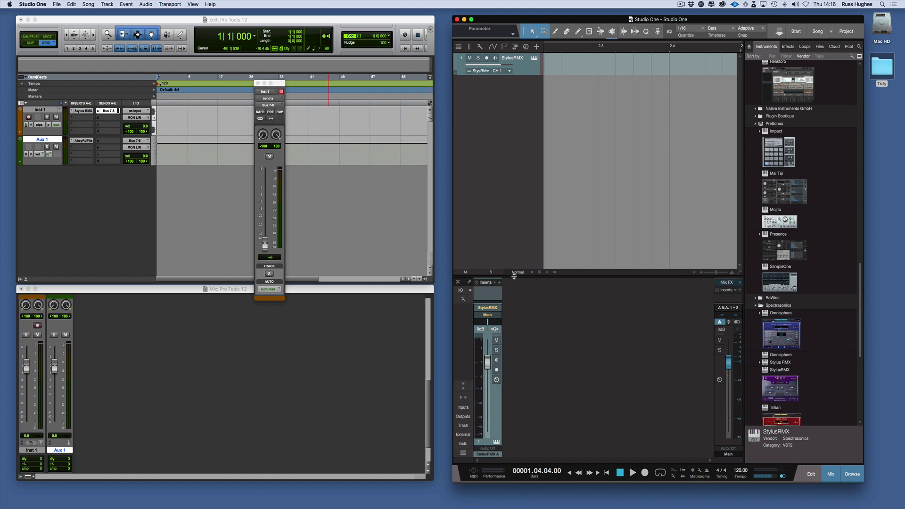
left_click_drag(517, 276, 521, 223)
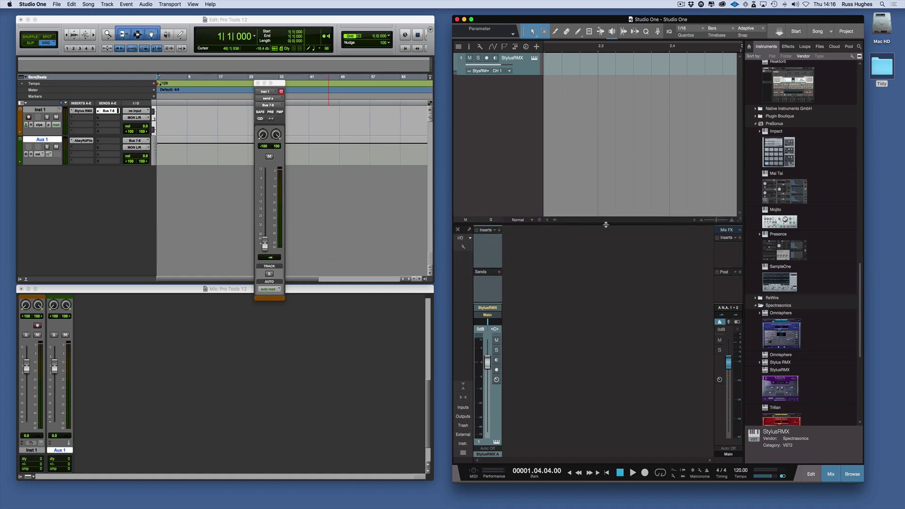
left_click(788, 46)
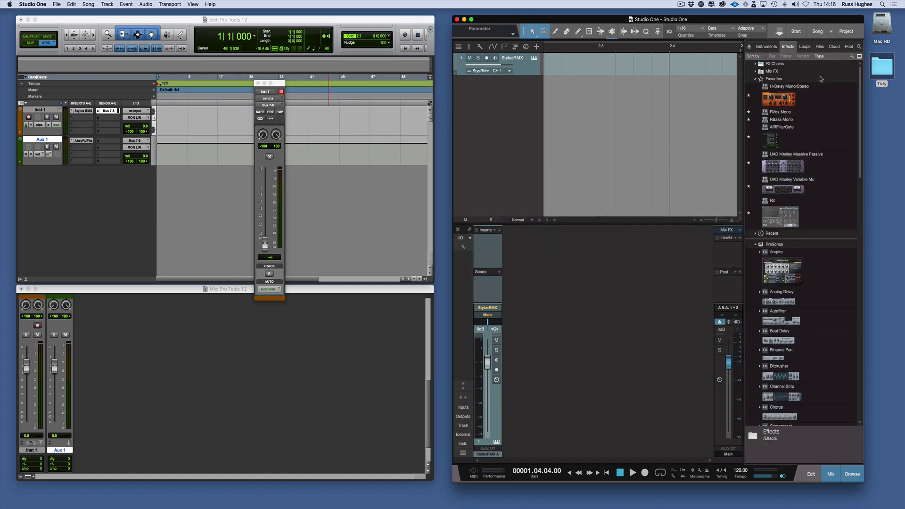
left_click(858, 48)
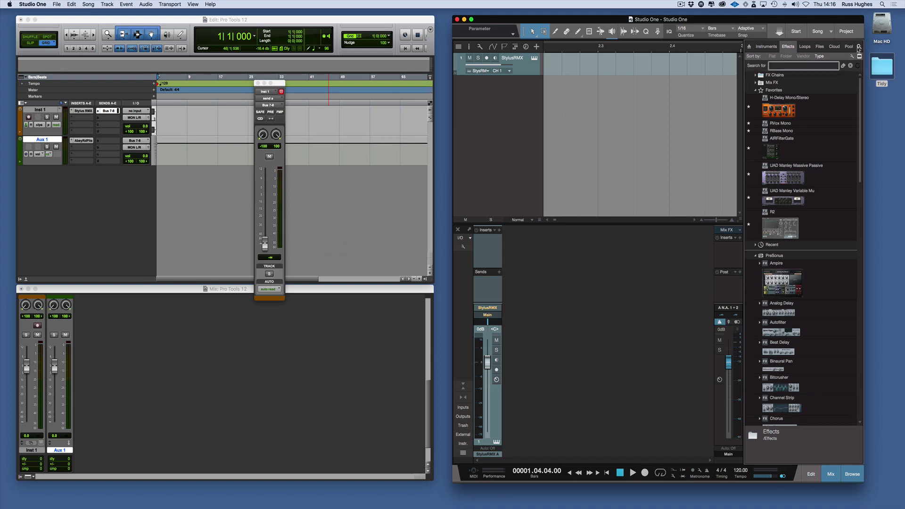
type("plates")
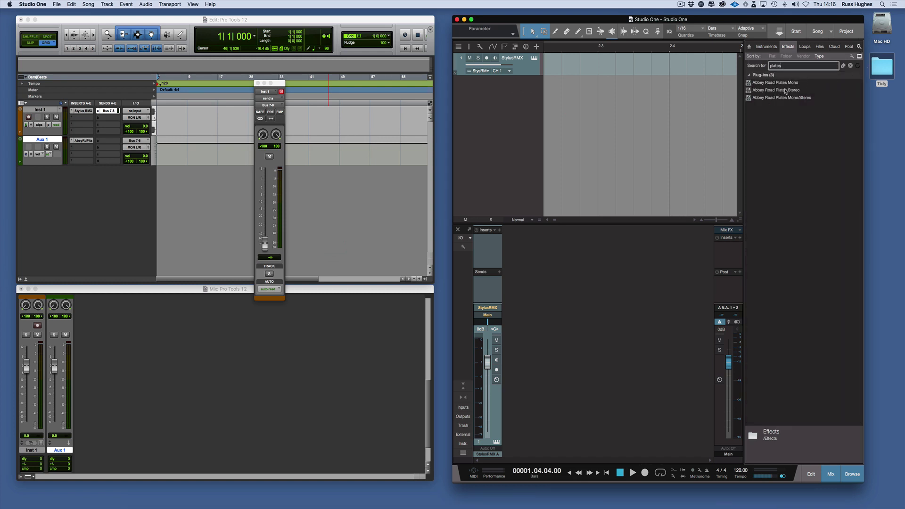
left_click_drag(786, 90, 483, 290)
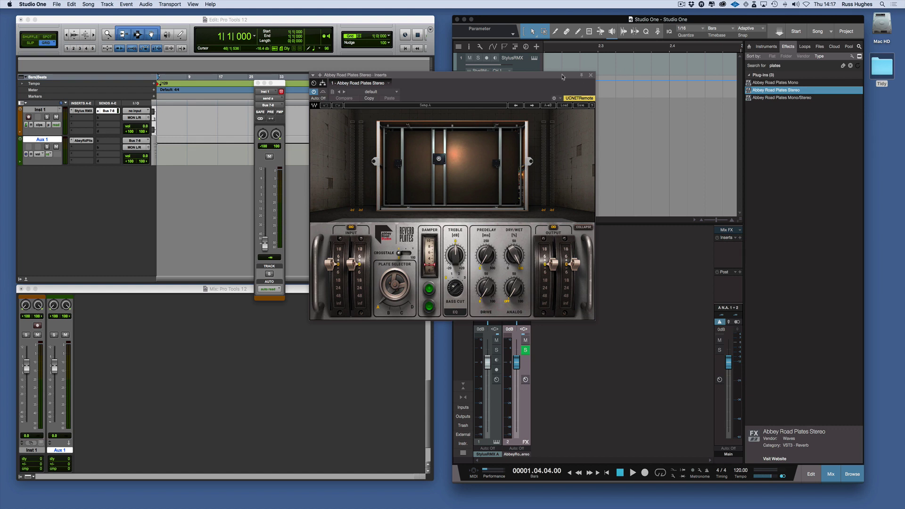
left_click_drag(562, 76, 828, 86)
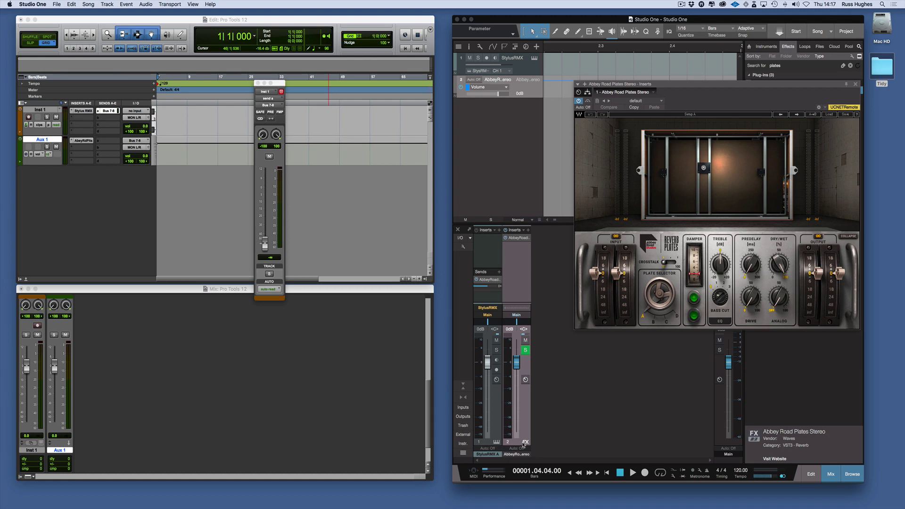
Step: Add Bus 1 for the StylusRMX channel, then remove an unwanted VCA 1
right_click(498, 399)
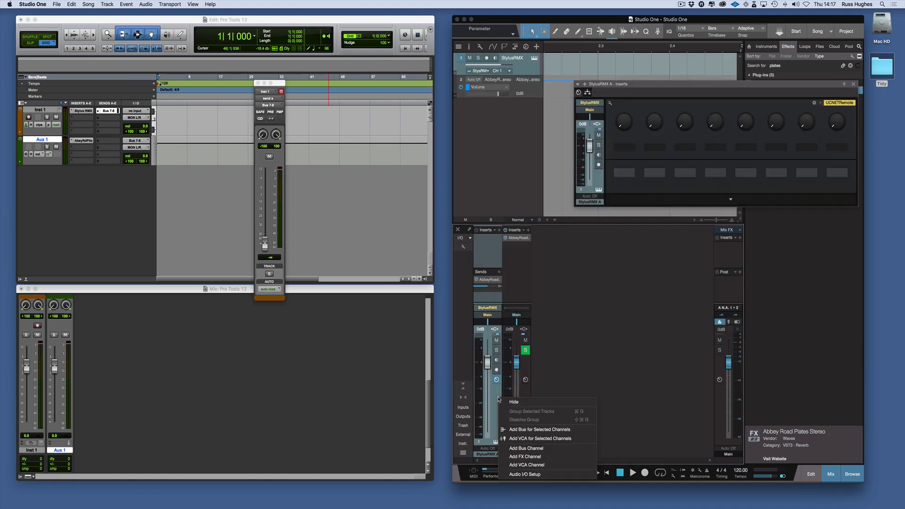
left_click(513, 432)
left_click_drag(546, 363, 518, 367)
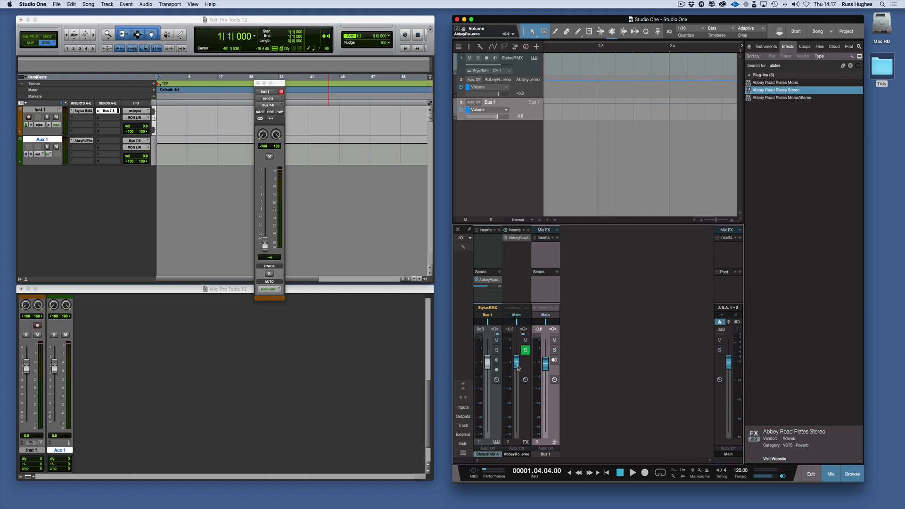
right_click(496, 397)
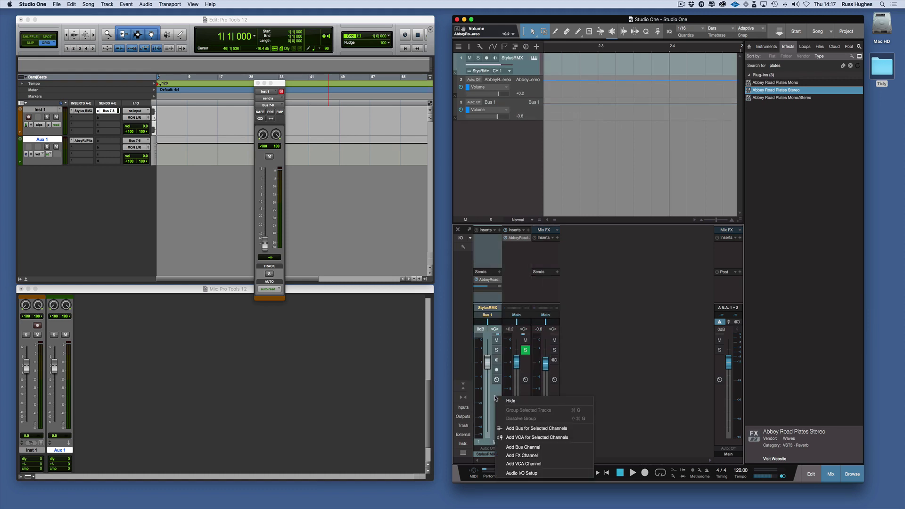
left_click(527, 438)
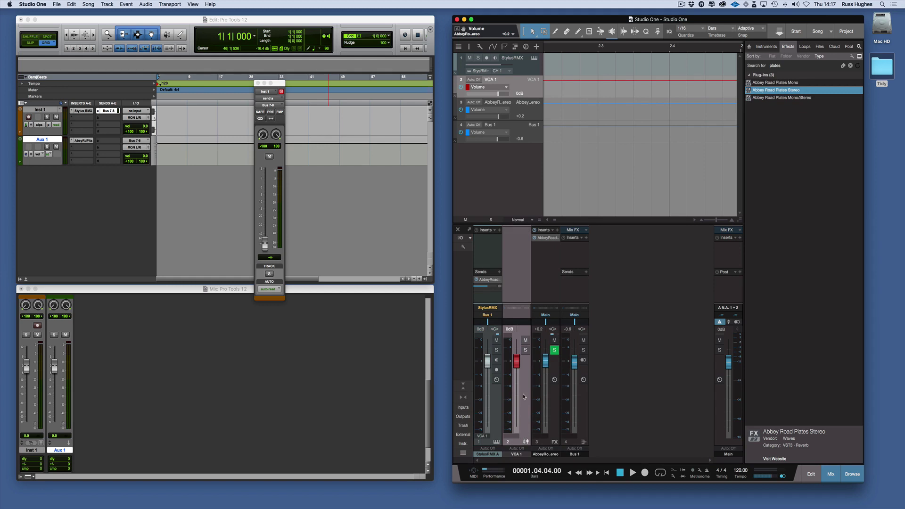
left_click_drag(517, 368, 516, 369)
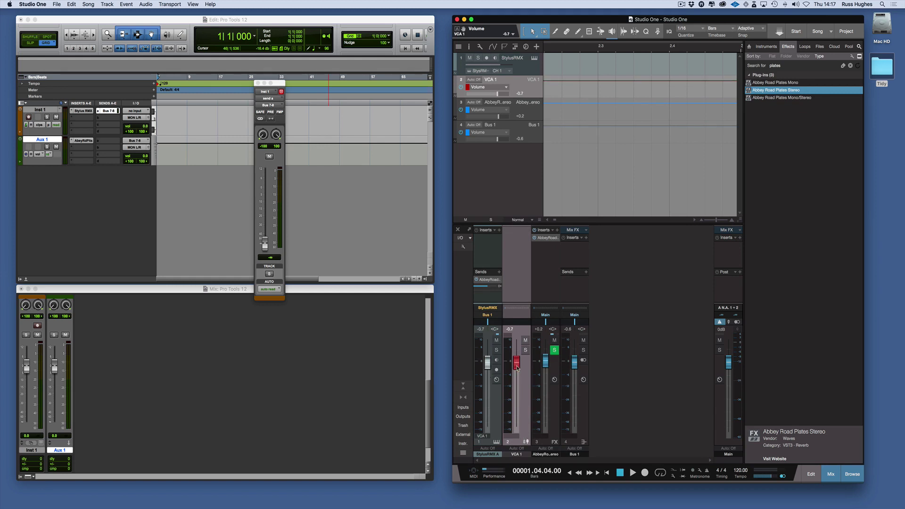
key("Delete")
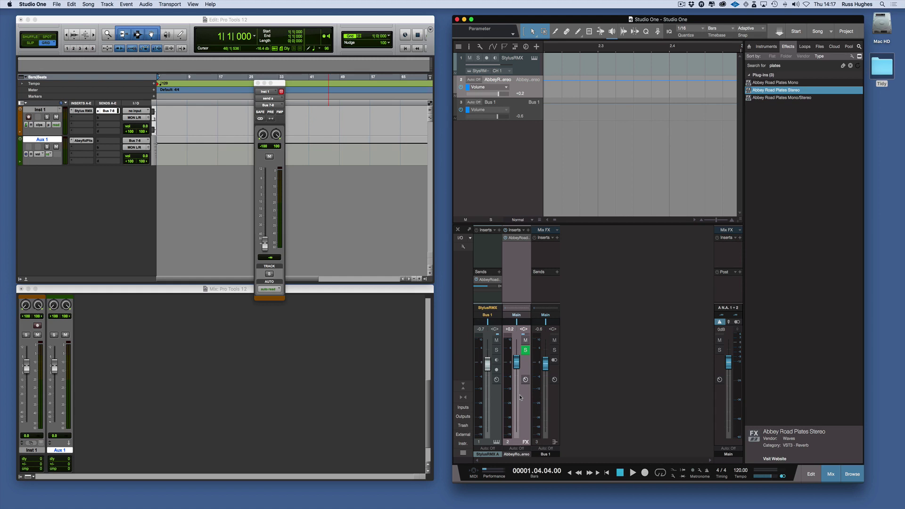
Step: Create VCA 1 controlling both StylusRMX and the Abbey Road Plates FX channel
left_click(500, 401)
left_click(522, 409, "shift")
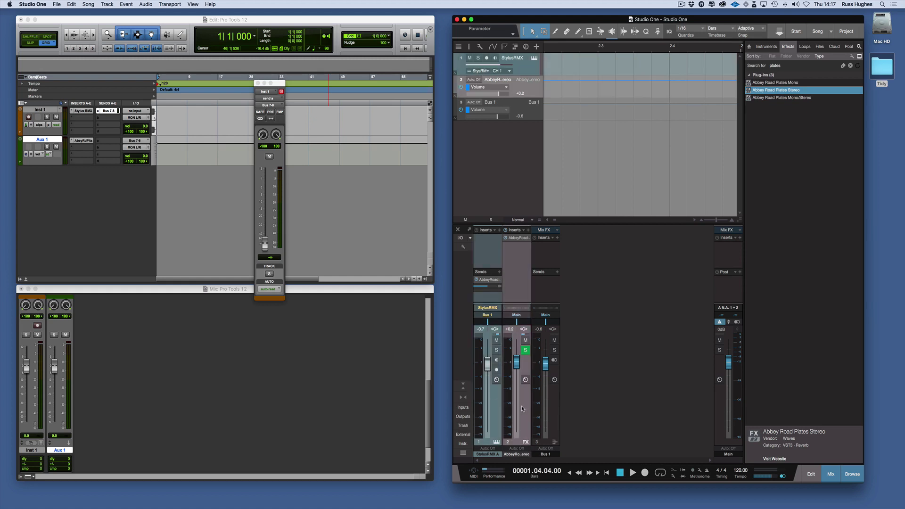
right_click(522, 409)
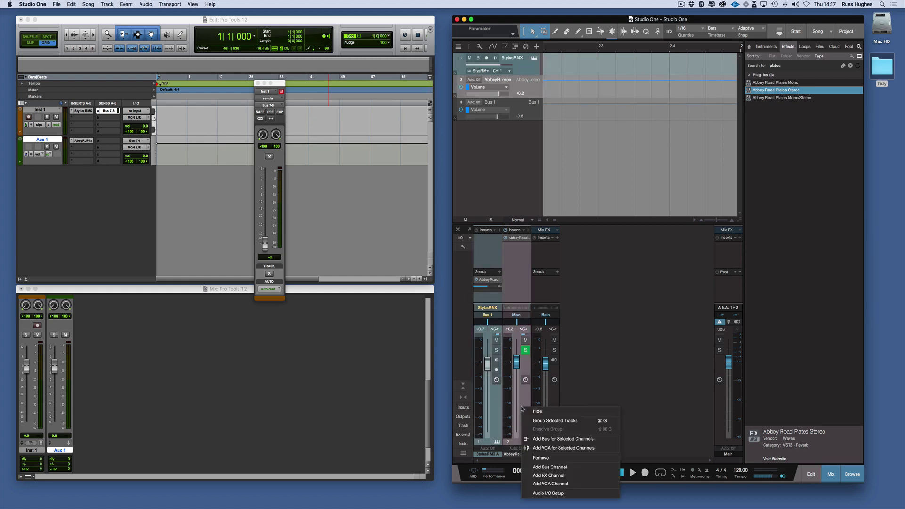
left_click(545, 447)
Step: In Pro Tools, create a new stereo VCA Master track, VCA 1
left_click(146, 433)
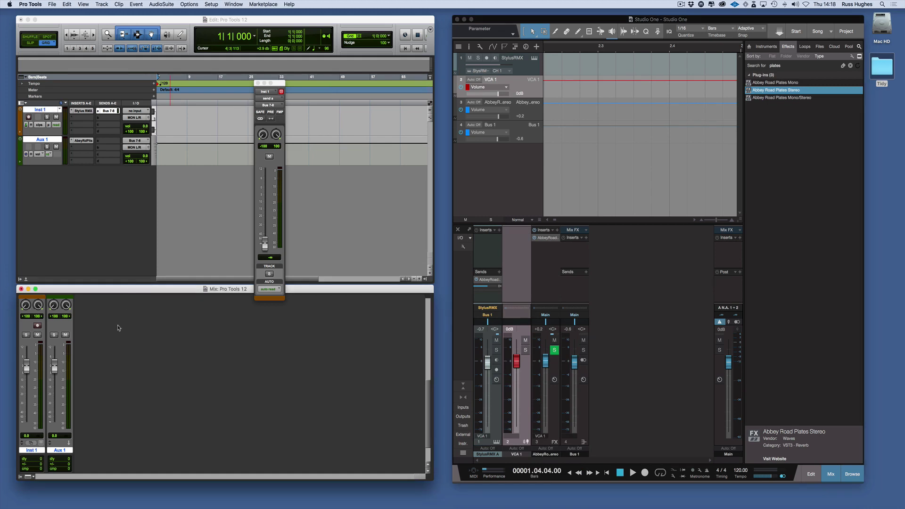
left_click(103, 3)
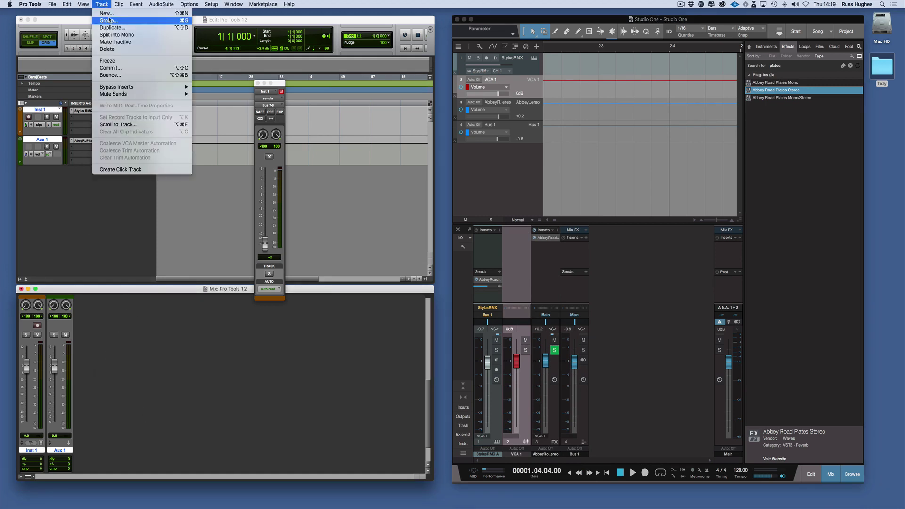
left_click(108, 15)
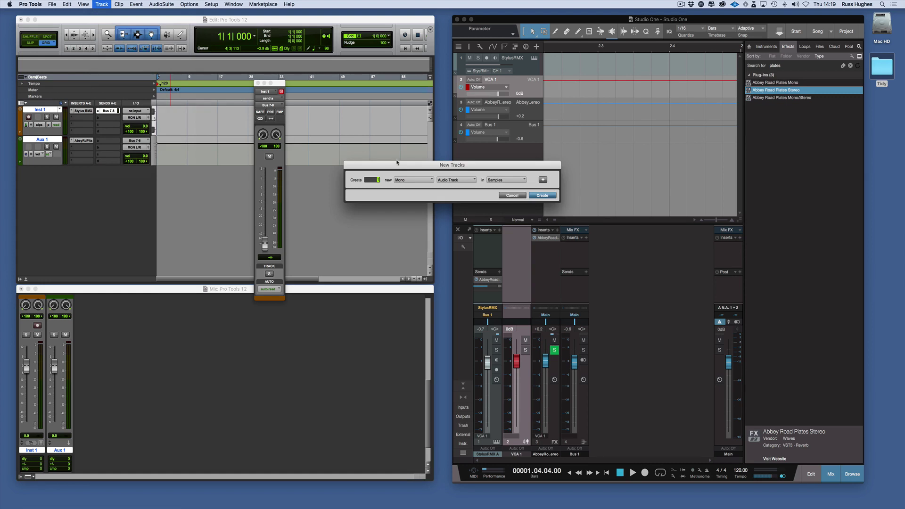
left_click(407, 180)
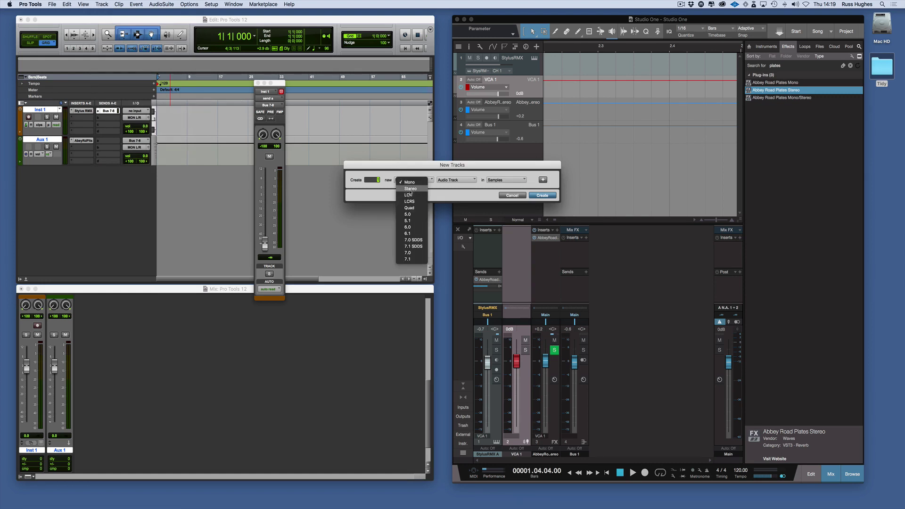
left_click(408, 186)
left_click(441, 183)
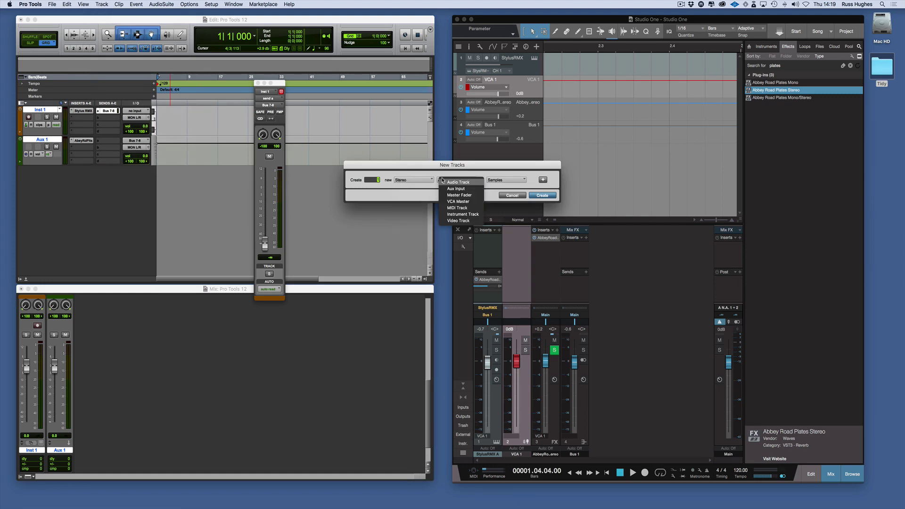
left_click(455, 211)
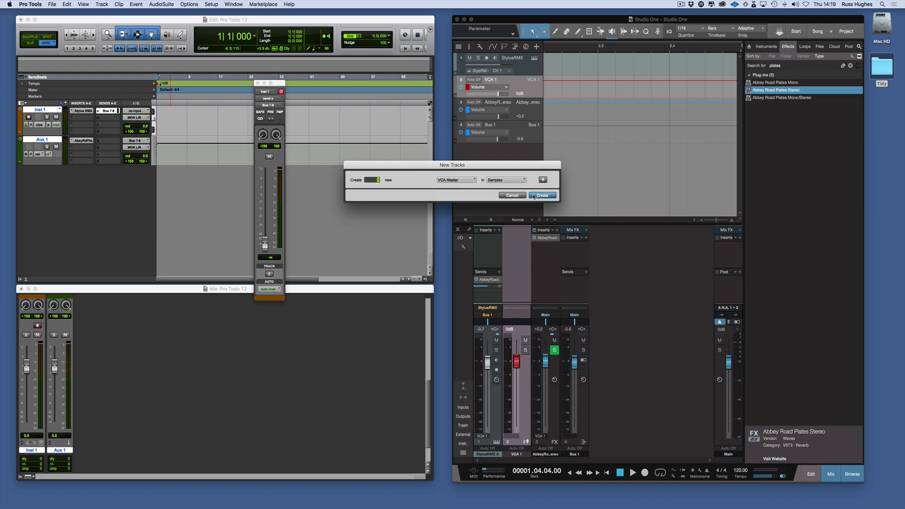
left_click(534, 195)
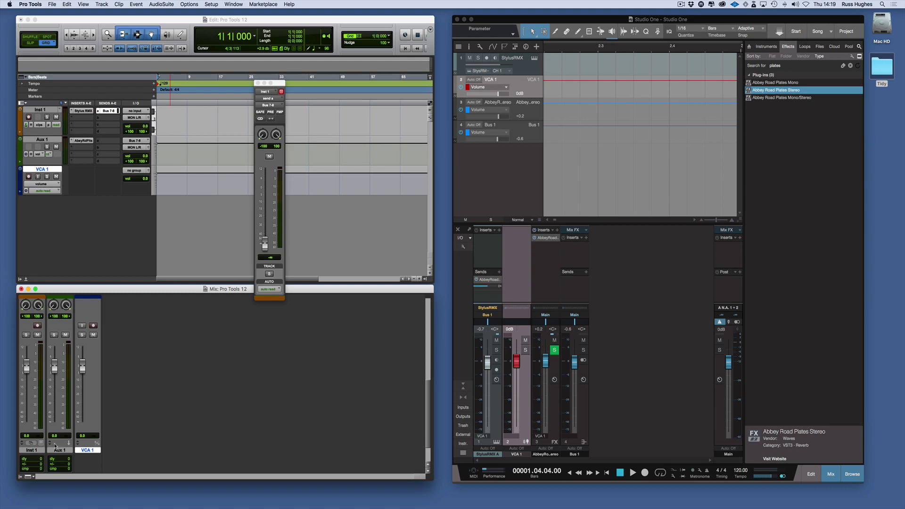
Step: Group Inst 1 and Aux 1 as Group 1, assigned to VCA 1
left_click(38, 451)
left_click(52, 451, "shift")
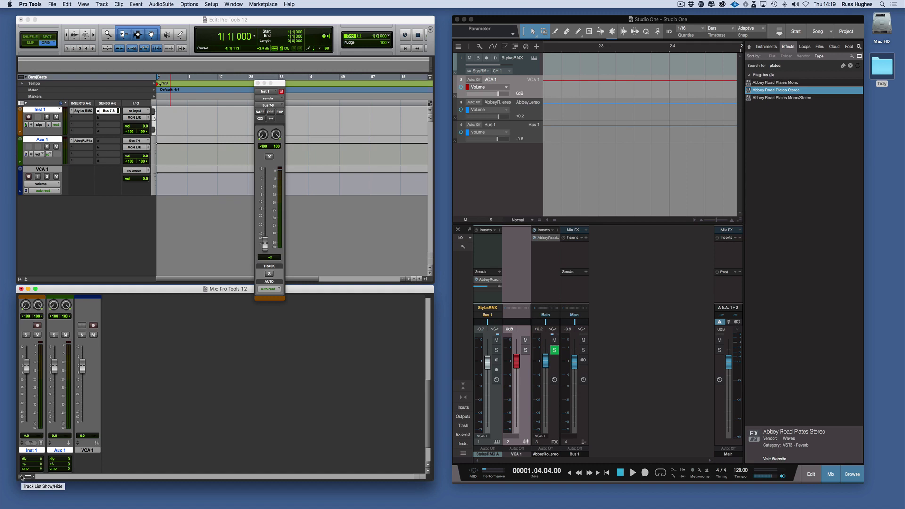
key("super+g")
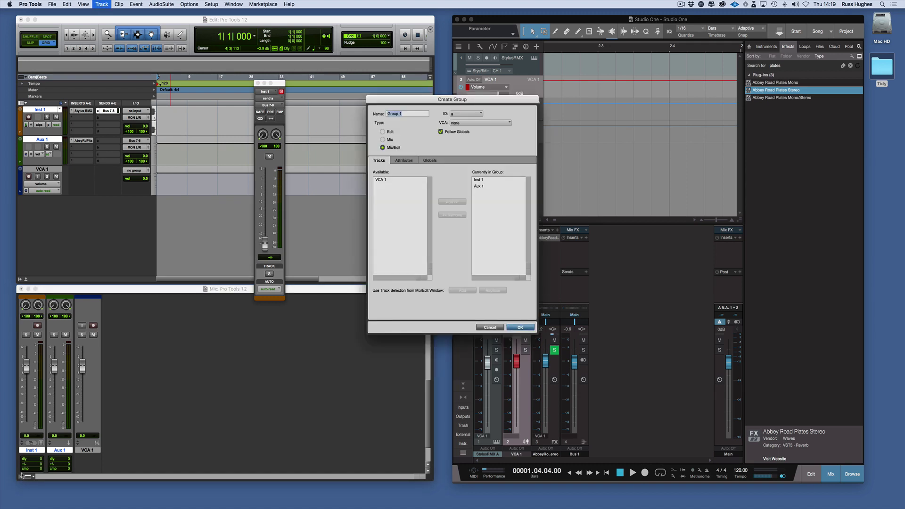
left_click(466, 125)
left_click(469, 138)
left_click(527, 326)
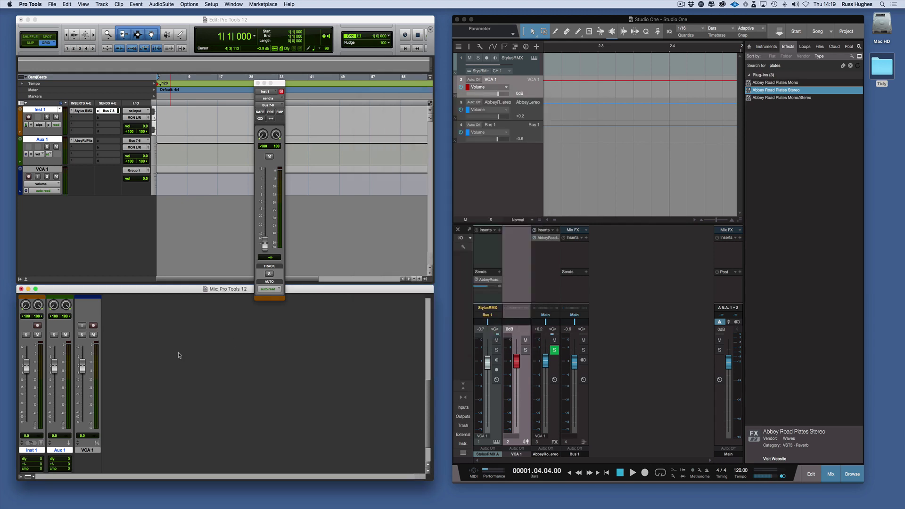
Step: Raise the VCA 1 fader to +2.3 dB so Inst 1 and Aux 1 follow to +2.3
left_click_drag(83, 371, 83, 366)
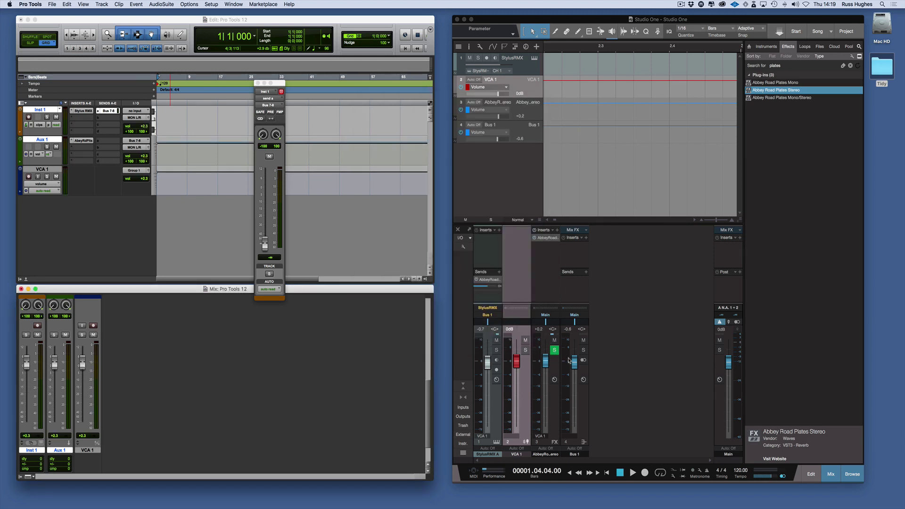